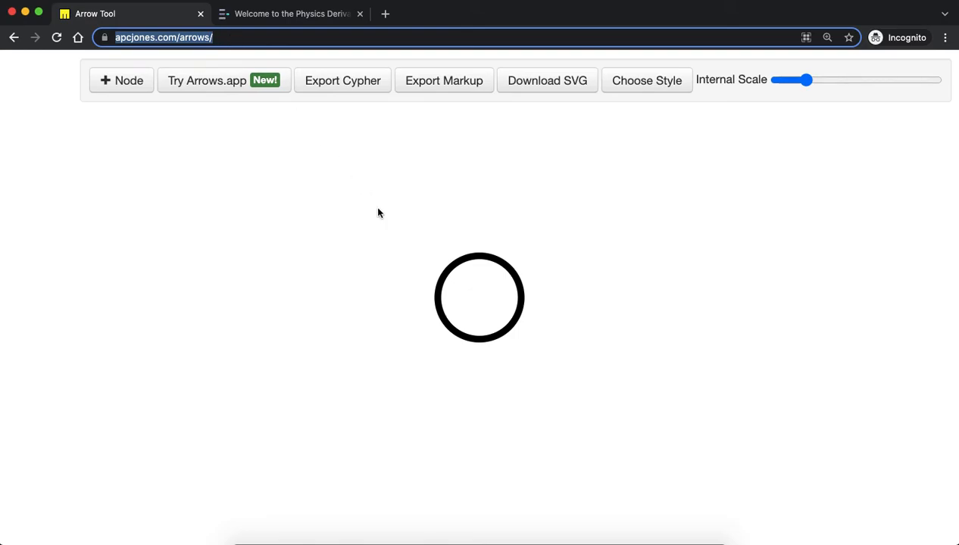
Step: Add a node at the upper left of the canvas and draw arrows from it to a new node below and to the other existing node
left_click_drag(476, 288, 390, 247)
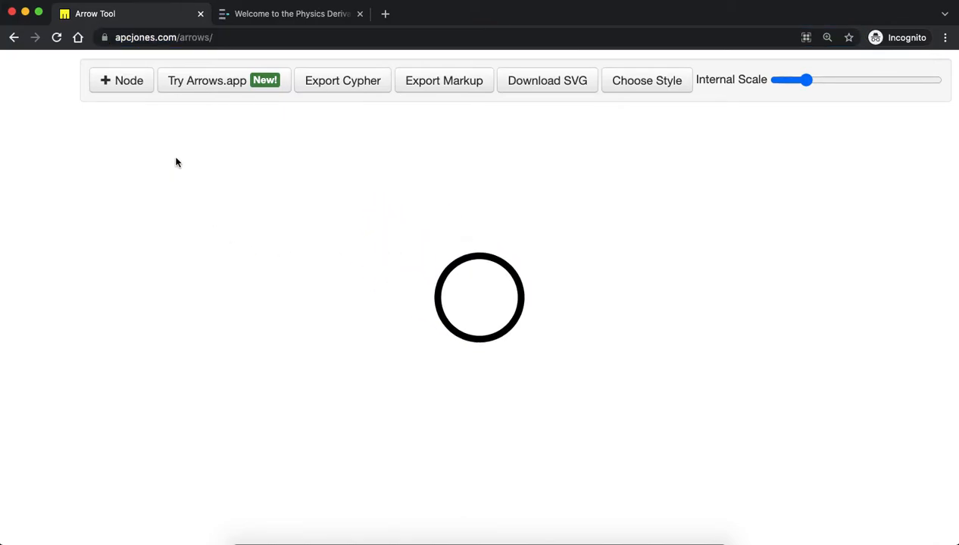
left_click_drag(446, 265, 386, 224)
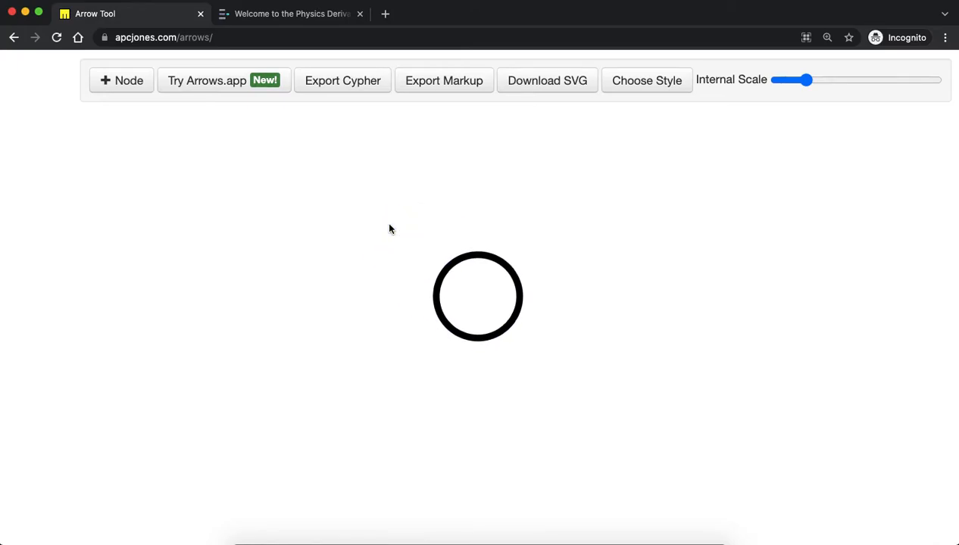
left_click(137, 89)
left_click_drag(182, 148, 365, 345)
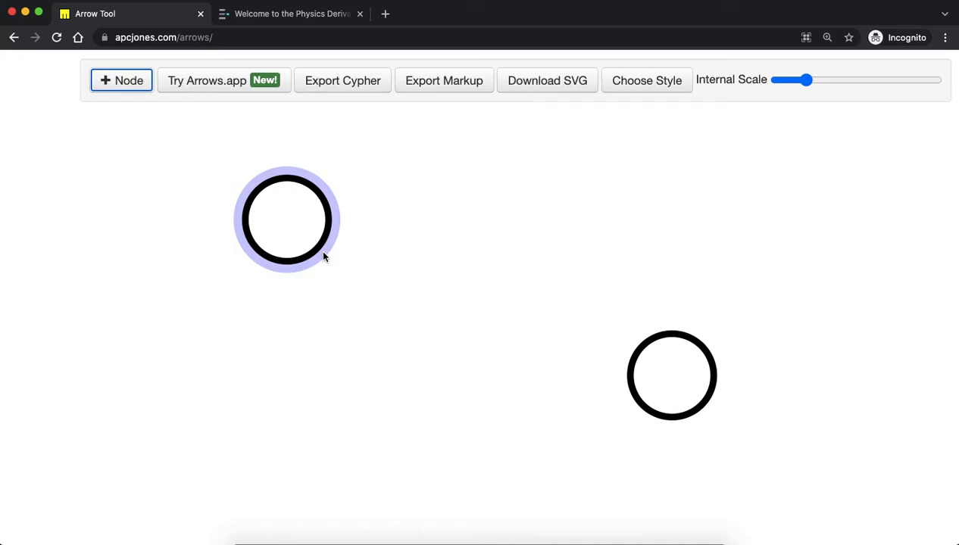
left_click_drag(324, 256, 364, 443)
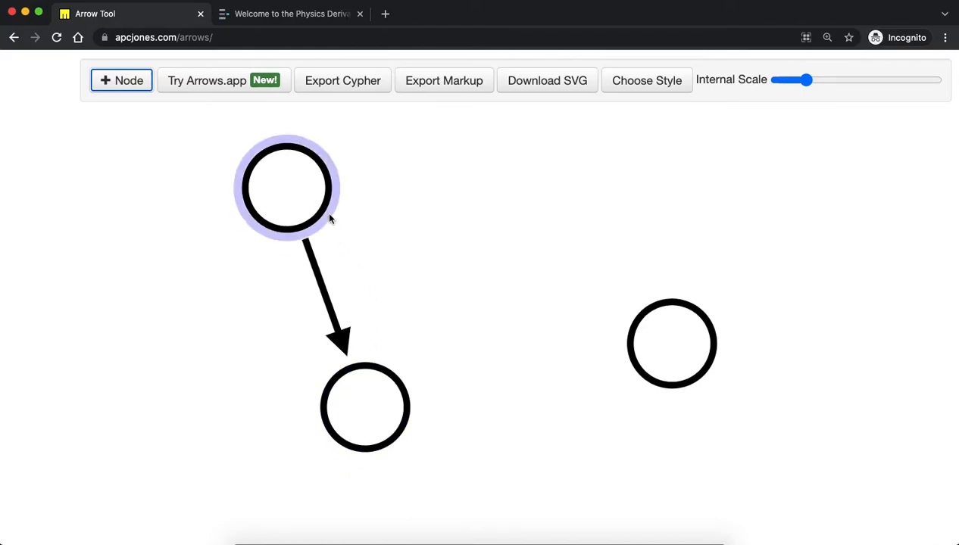
left_click_drag(329, 218, 653, 338)
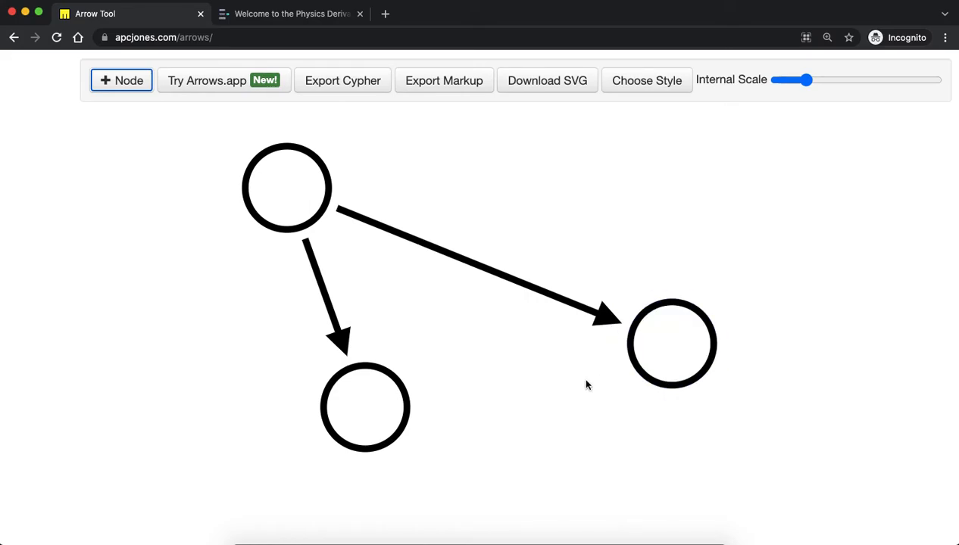
Step: Set the relationship type of the longer arrow, between the upper-left and right nodes, to KNOWS
left_click(443, 258)
double_click(443, 257)
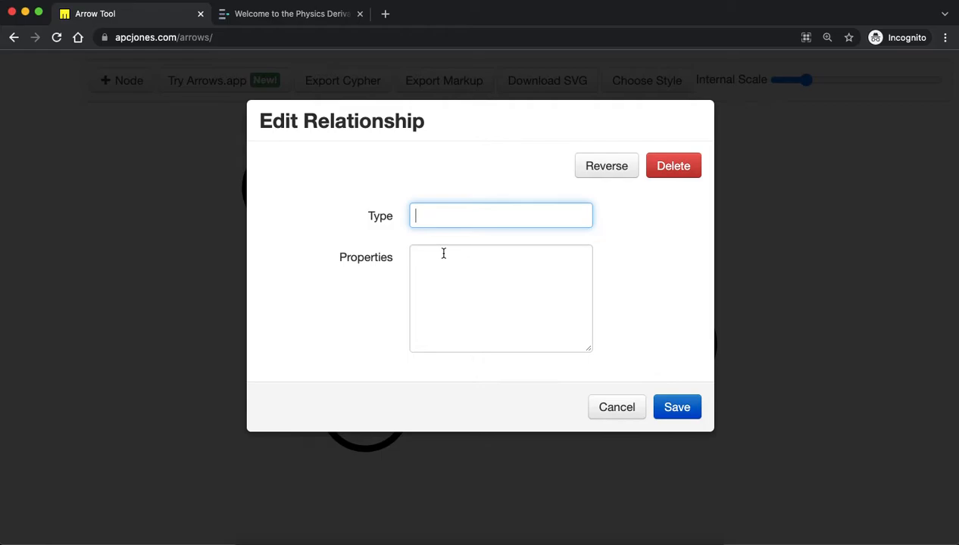
type("KNOWS")
left_click(676, 407)
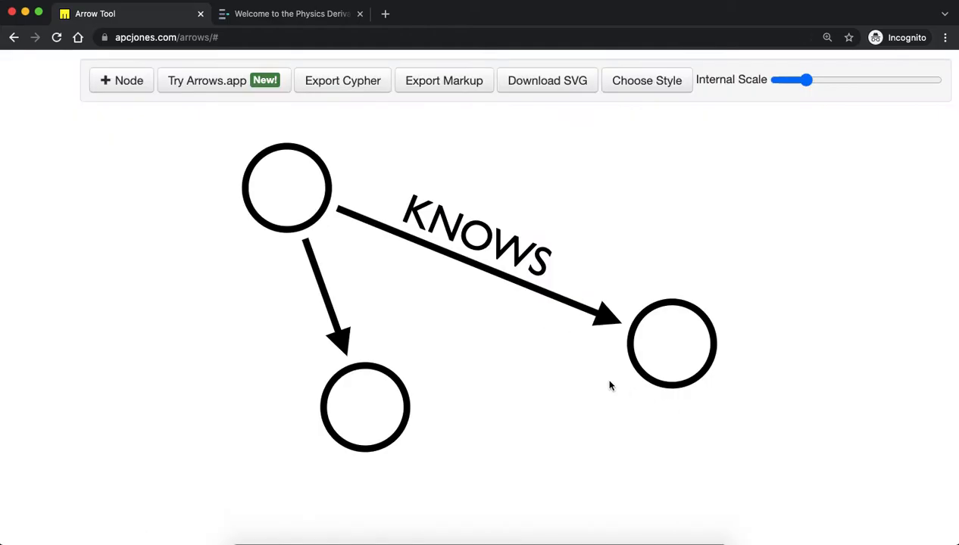
Step: Set the relationship type of the arrow to the lower node to PARENT_OF
double_click(323, 288)
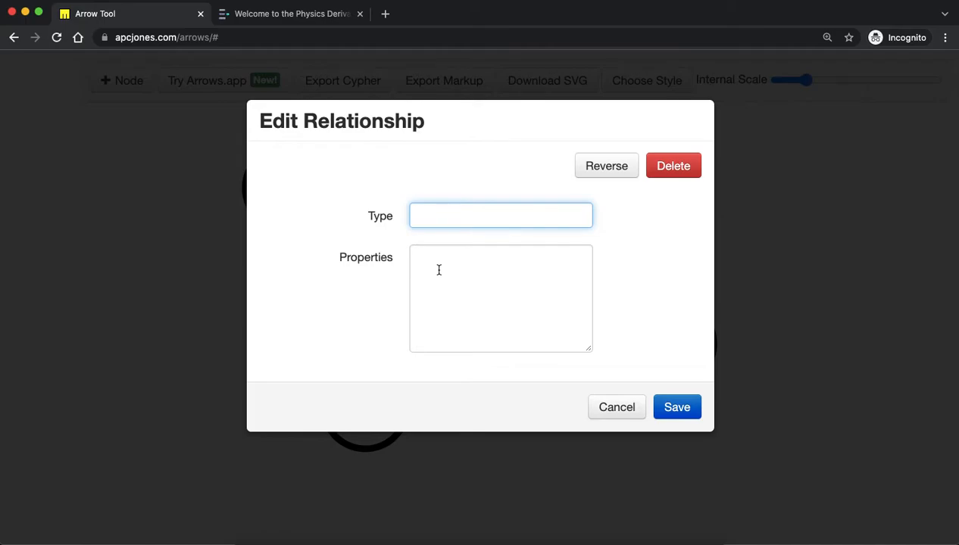
type("PARENTOF_")
left_click(691, 408)
Step: Rearrange the nodes so the source node is on the left, with the KNOWS target upper right and the PARENT_OF target lower right
left_click_drag(375, 412, 486, 469)
left_click_drag(293, 171, 156, 293)
left_click_drag(721, 249, 523, 150)
left_click_drag(293, 269, 246, 338)
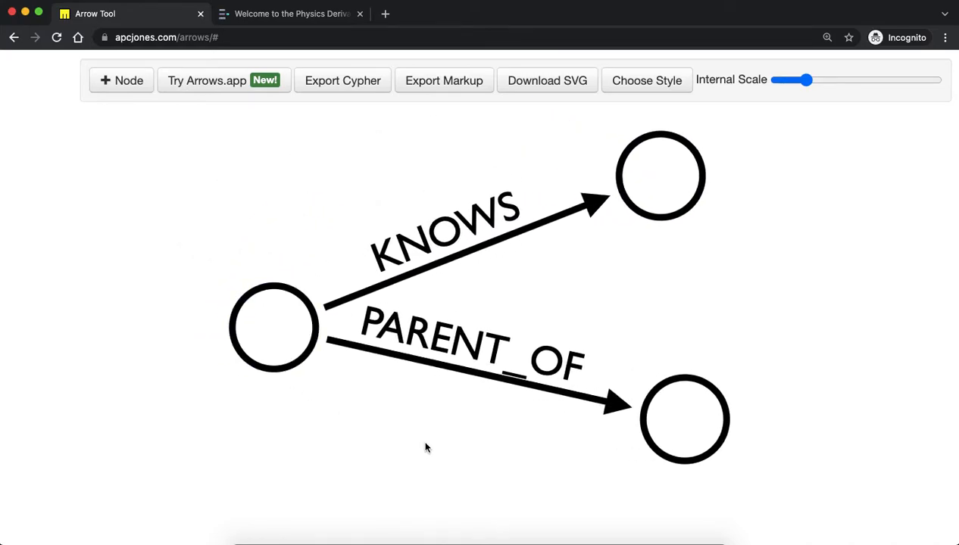
left_click_drag(667, 439, 638, 486)
Step: Caption the source node with a person's first name, enter the property "age = 85", and save it
left_click_drag(275, 292, 275, 296)
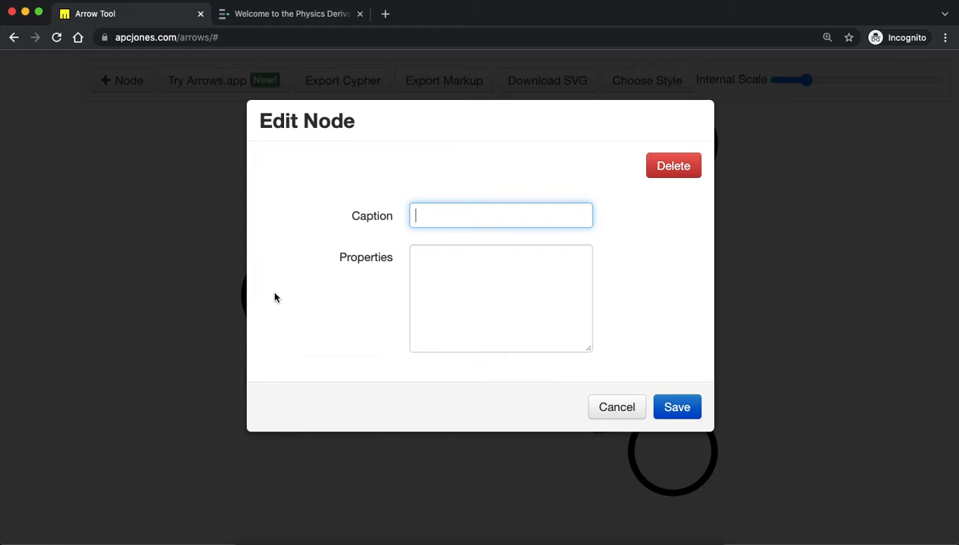
type("Bob")
left_click(469, 275)
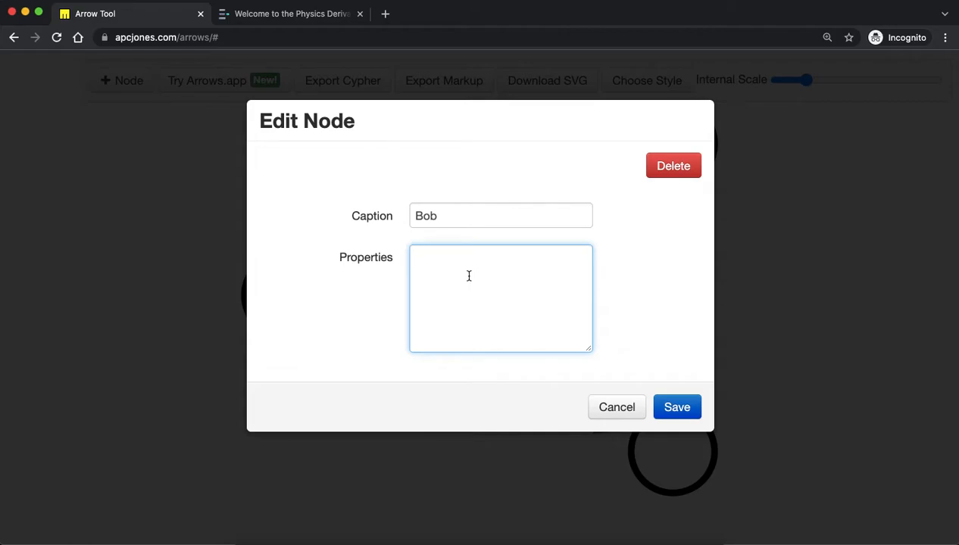
type("age = 85")
left_click(689, 406)
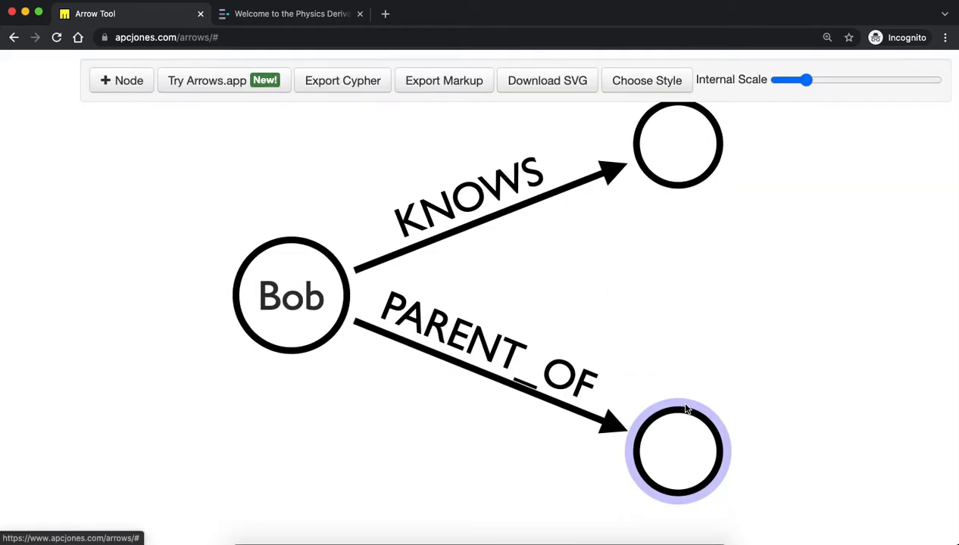
left_click(290, 305)
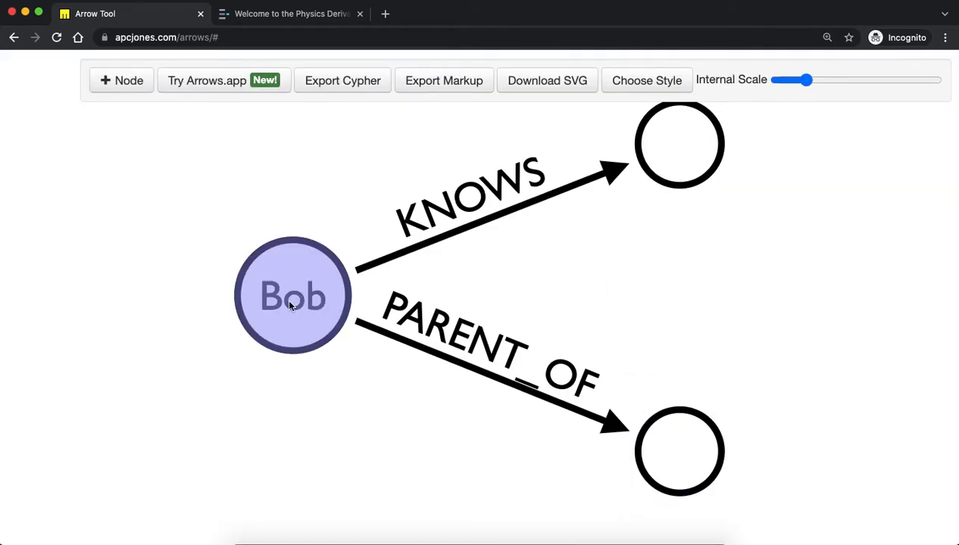
Step: Caption the node at the end of the KNOWS arrow with another person's first name
double_click(659, 156)
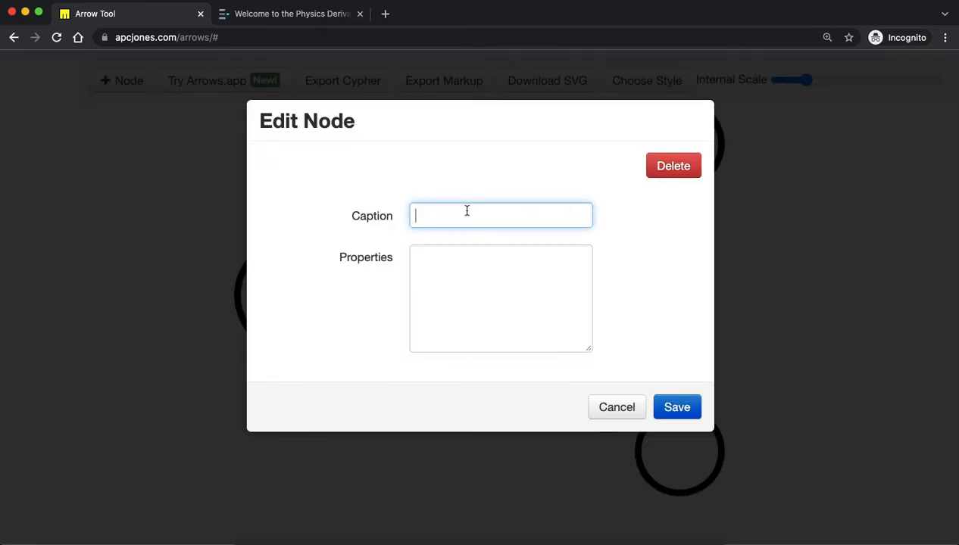
type("Mary")
left_click(676, 407)
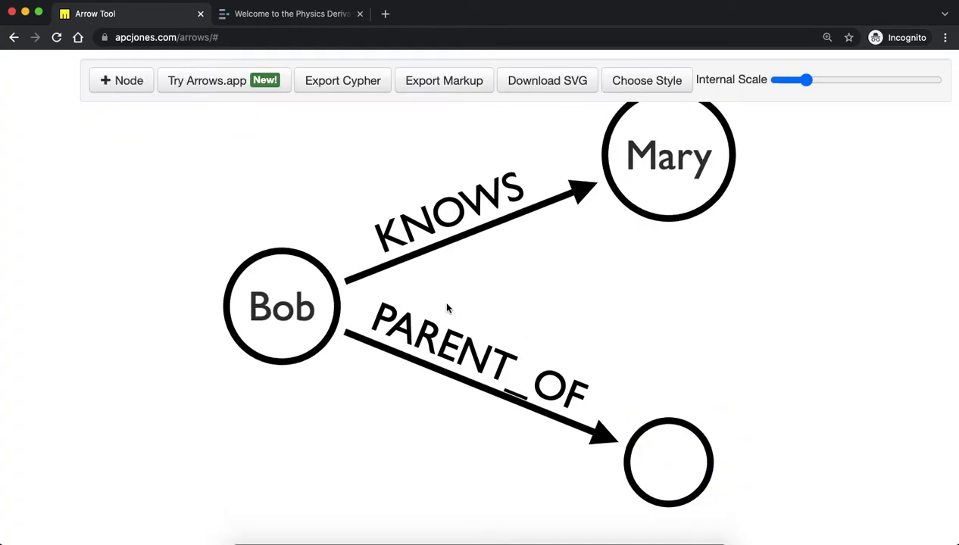
Step: Reopen the source node's details to check its properties, and leave without saving
double_click(304, 324)
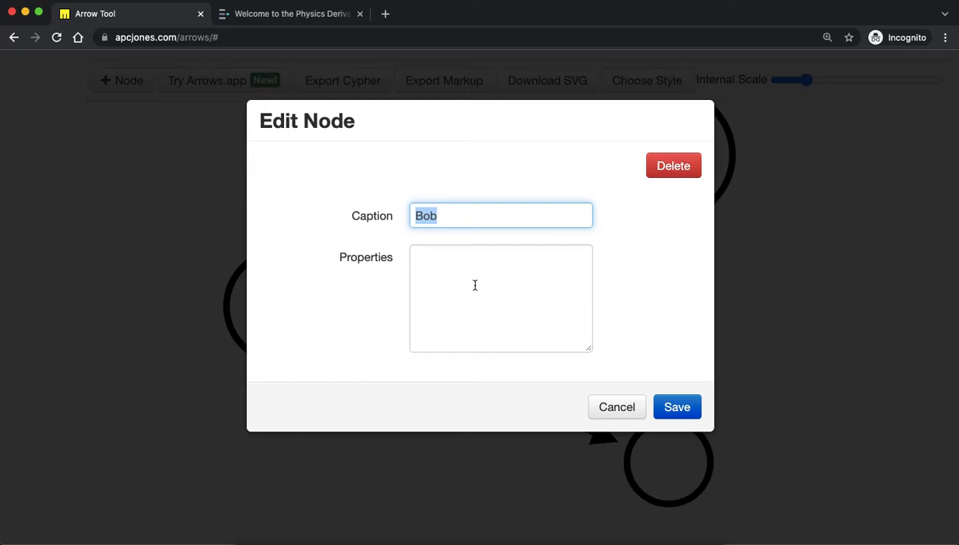
left_click(621, 413)
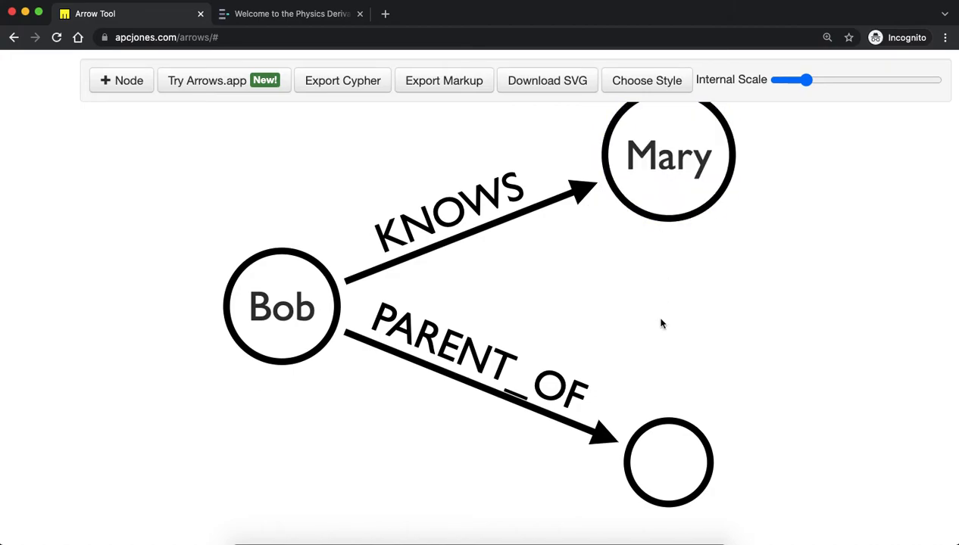
Step: Caption the PARENT_OF target node "this is a long caption for a node" and reposition the other nodes to make room for it
double_click(662, 464)
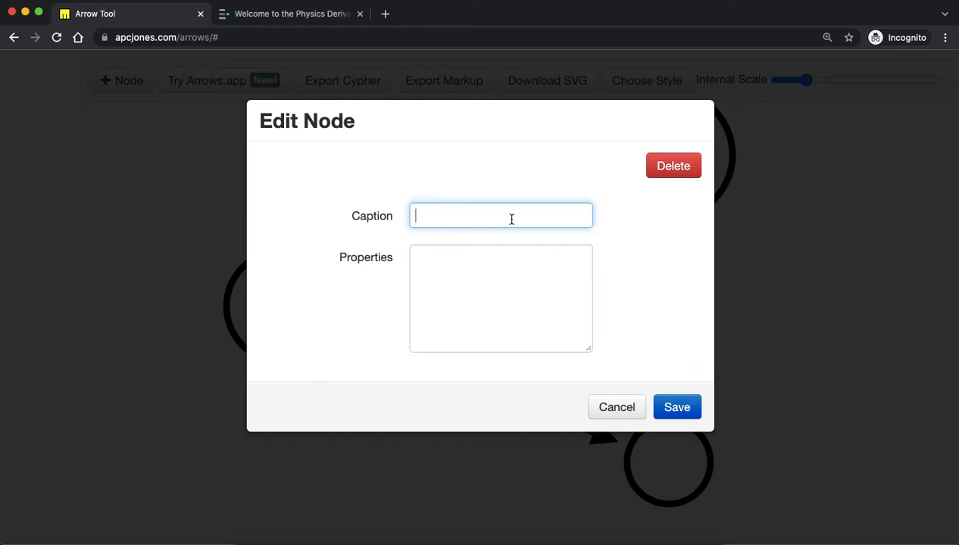
type("this is a long caption for a node")
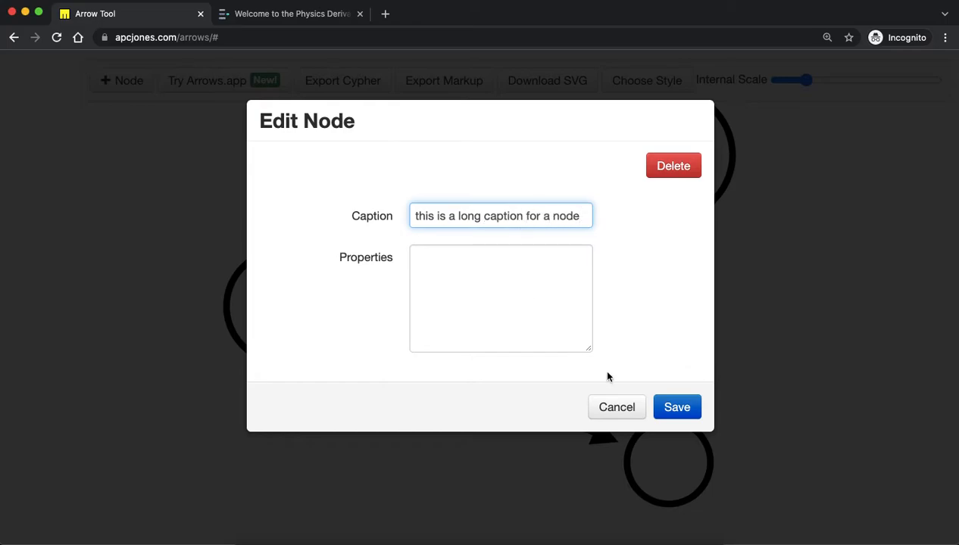
left_click(668, 406)
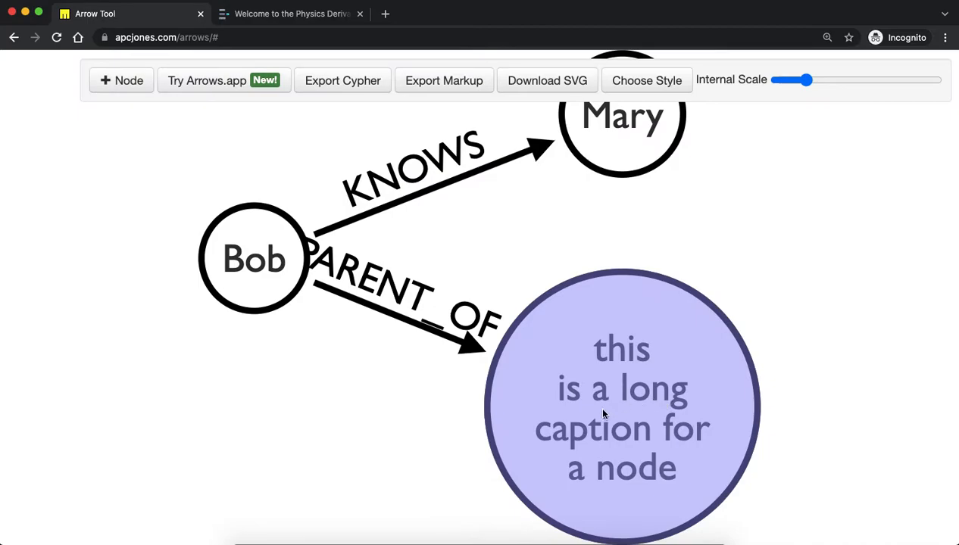
left_click_drag(275, 285, 156, 329)
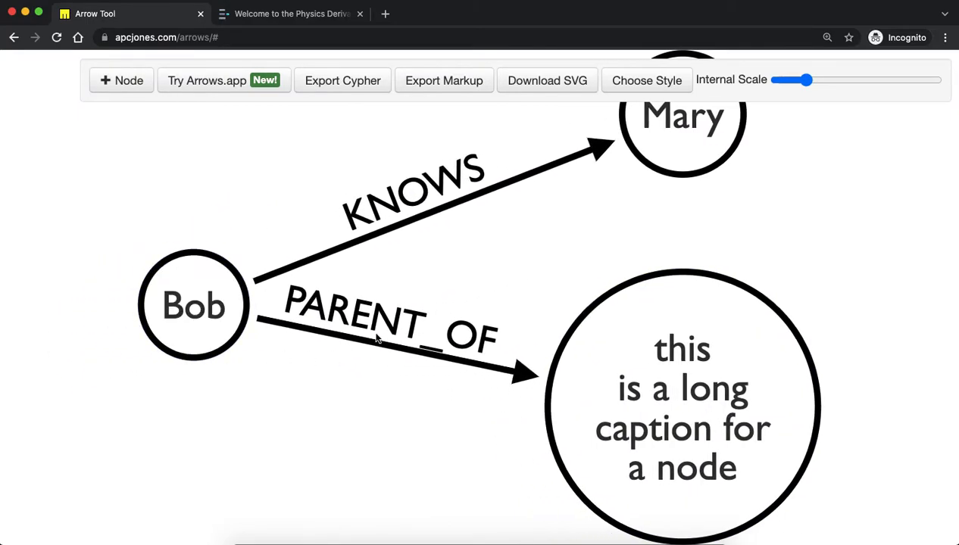
left_click_drag(645, 160, 618, 217)
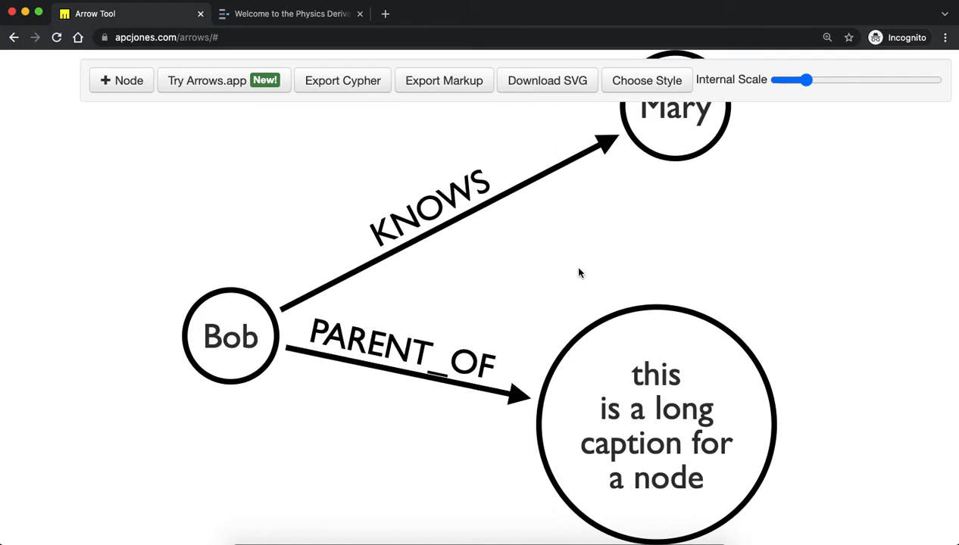
Step: Export the graph as Cypher, examine the CREATE statement and how node ID 0 is reused in the relationships, and close the export
left_click(335, 81)
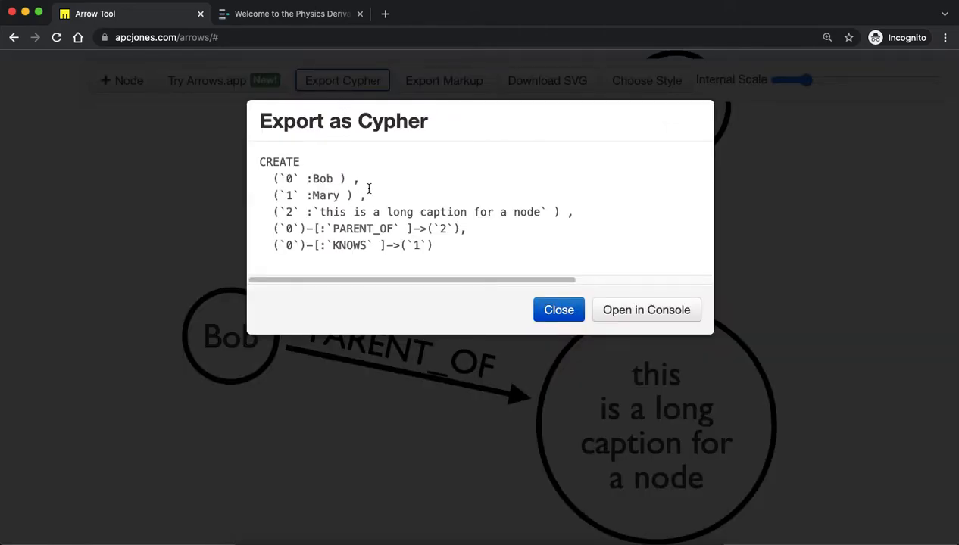
left_click_drag(435, 244, 251, 165)
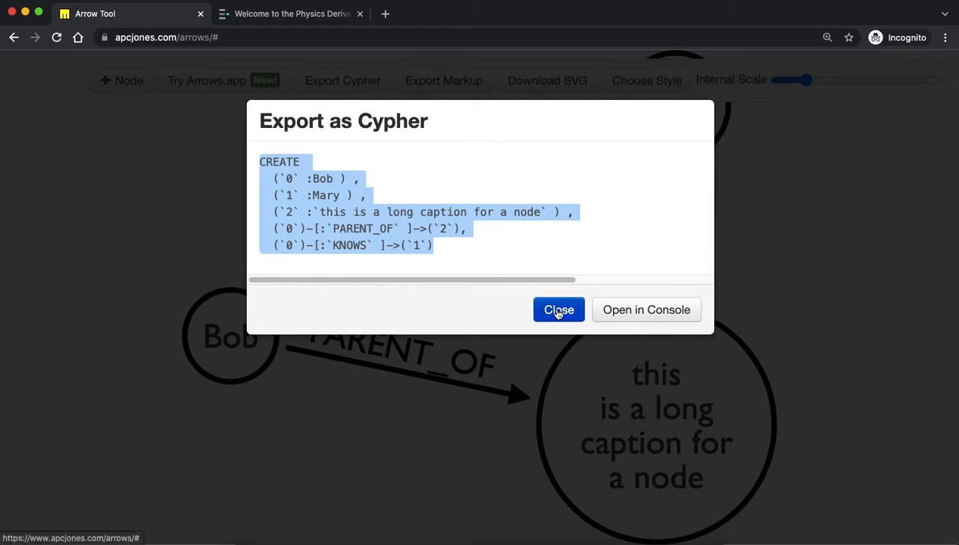
left_click(289, 178)
double_click(288, 178)
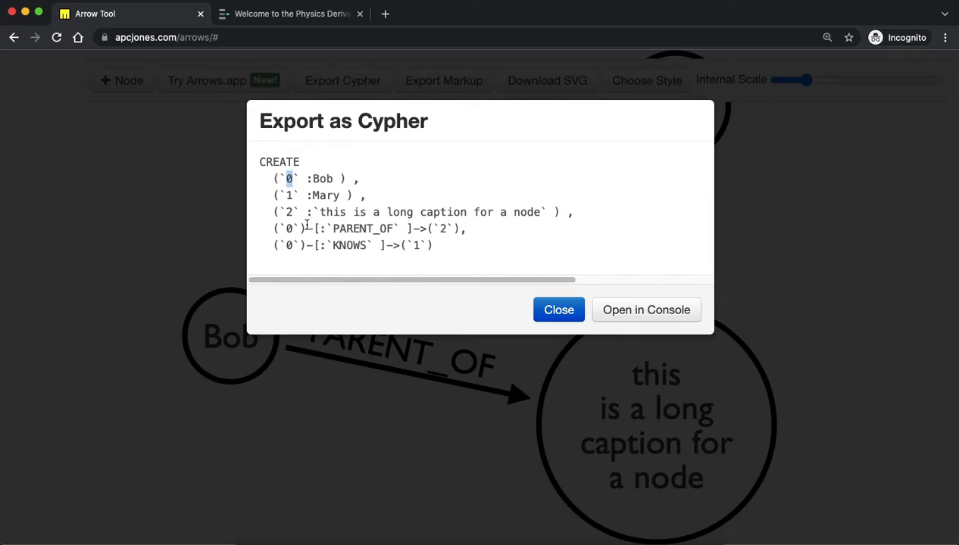
double_click(289, 245)
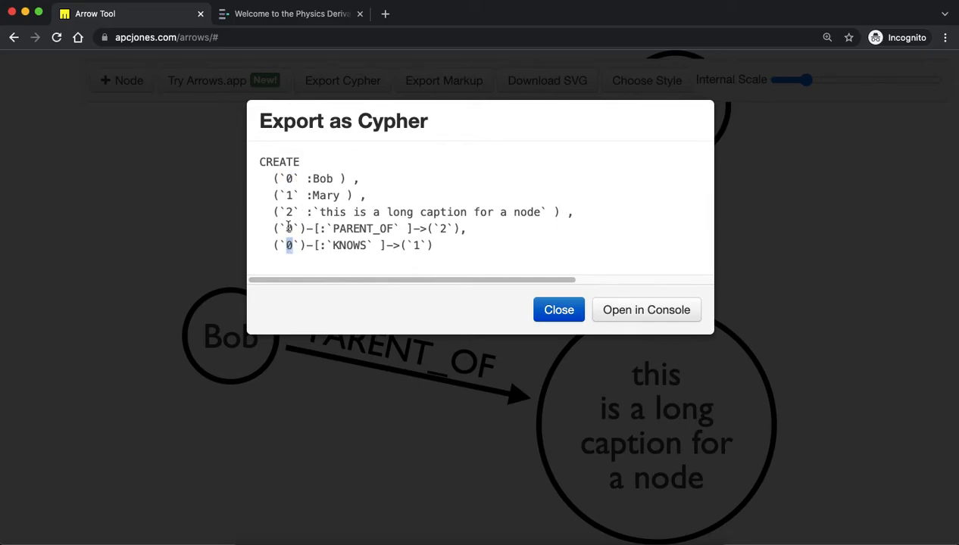
left_click(559, 310)
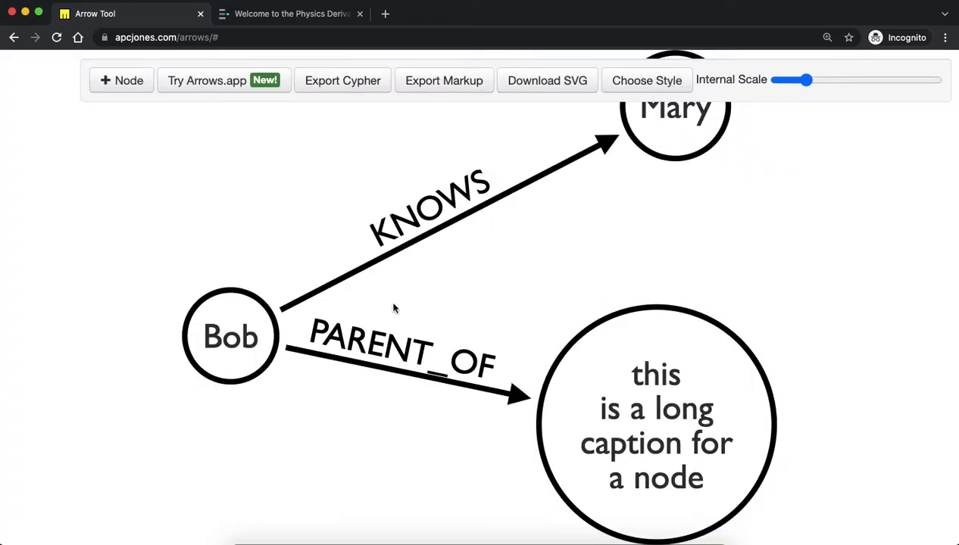
Step: Open the graph in the newer Arrows.app and allow necessary cookies only
left_click(217, 83)
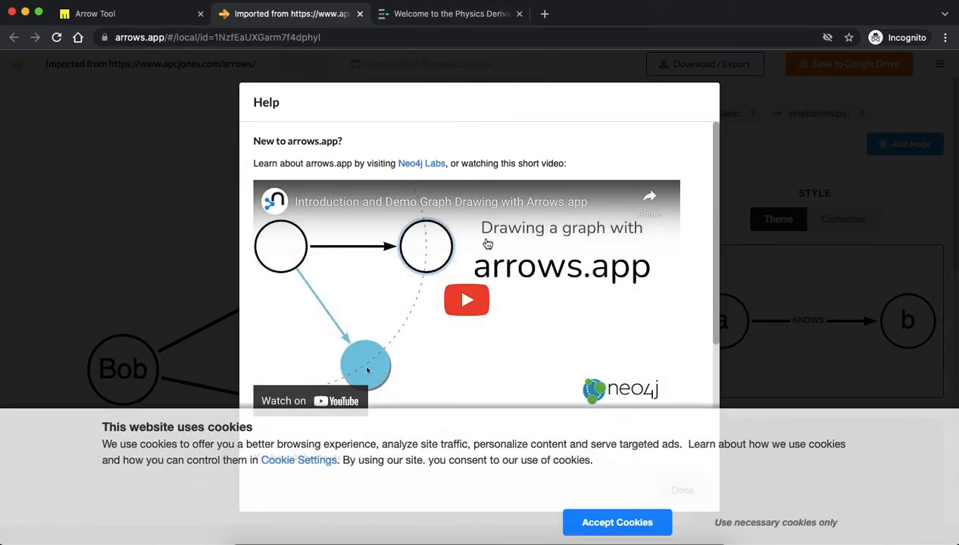
left_click(771, 521)
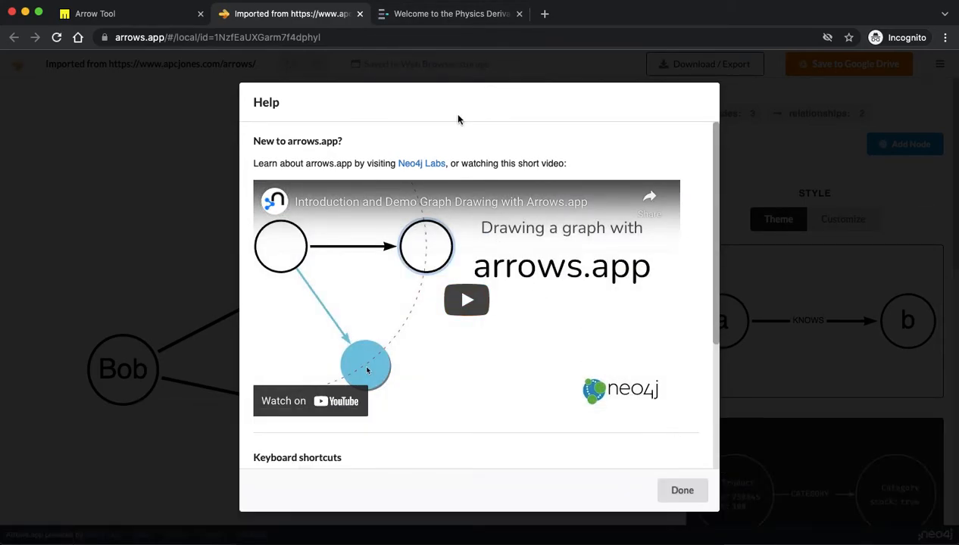
Step: View the example graph on the Physics Derivation Graph page, and return to the imported graph in Arrows.app
left_click(421, 19)
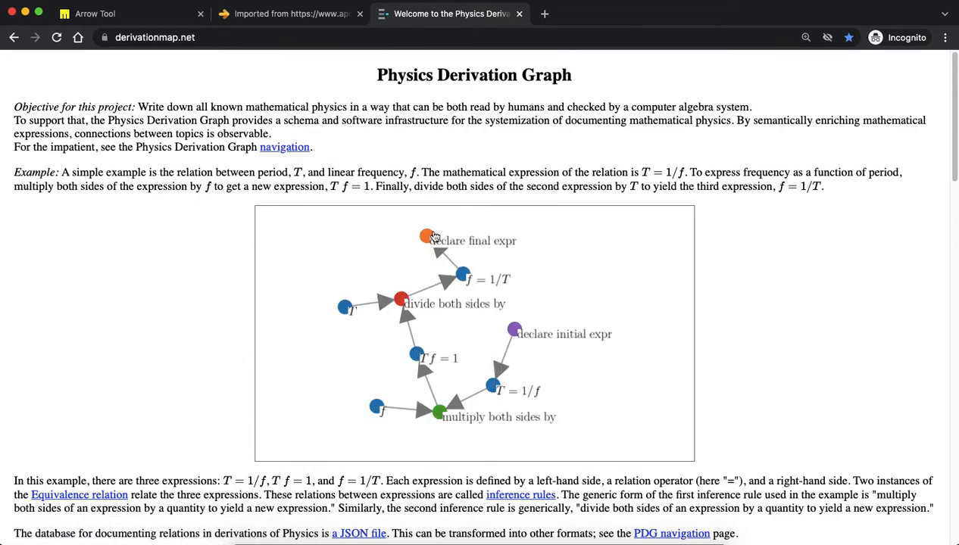
left_click(307, 18)
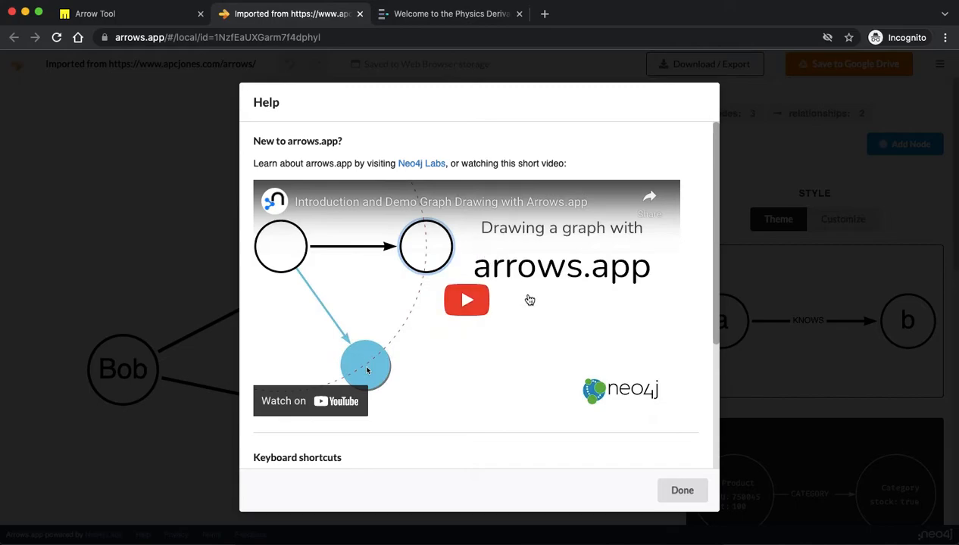
Step: Review the keyboard shortcuts in the Arrows.app help, dismiss the help, and look over the linked neo4j-labs/arrows.app GitHub repository
scroll(523, 297, "down", 5)
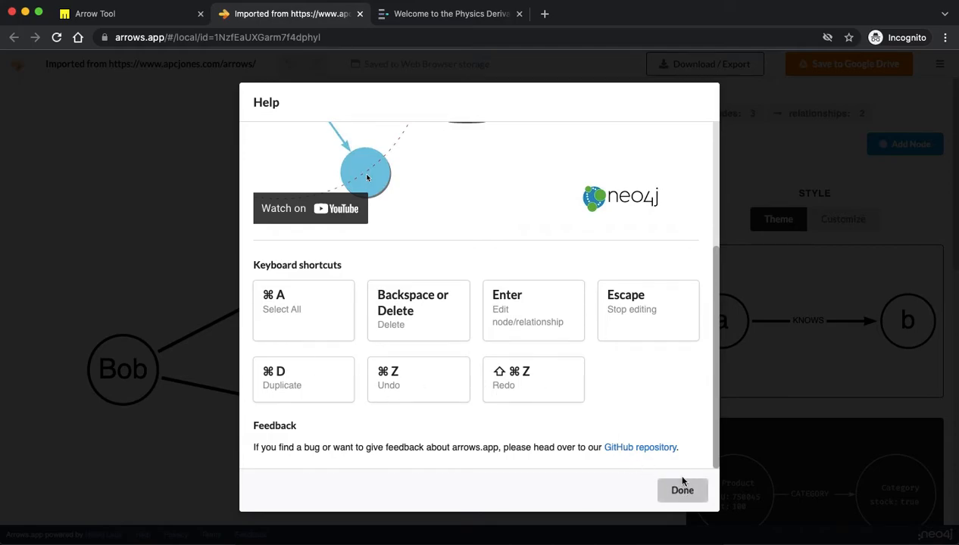
left_click(640, 448)
left_click(680, 491)
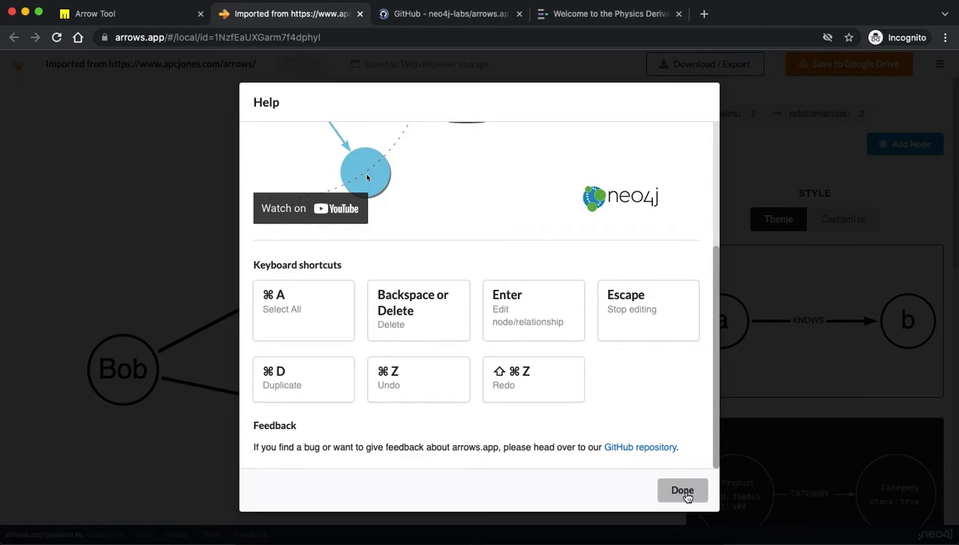
left_click(432, 17)
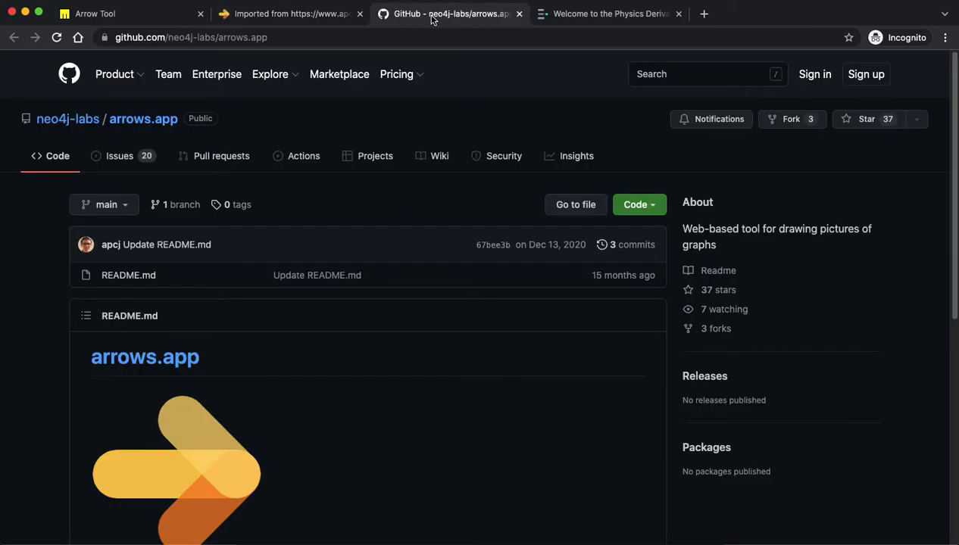
scroll(64, 329, "down", 1)
scroll(63, 329, "up", 1)
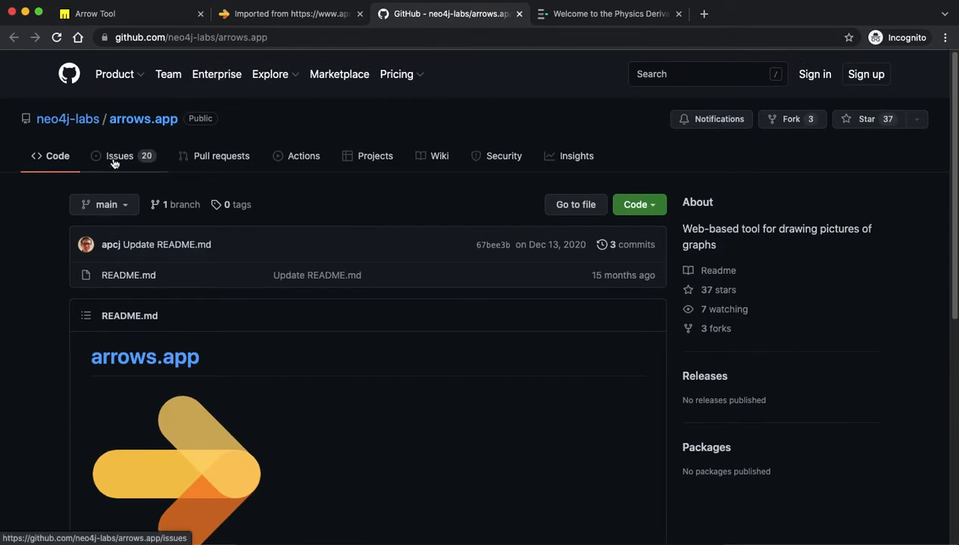
Step: Close the GitHub repository page and delete all three nodes of the imported graph in Arrows.app
left_click(520, 15)
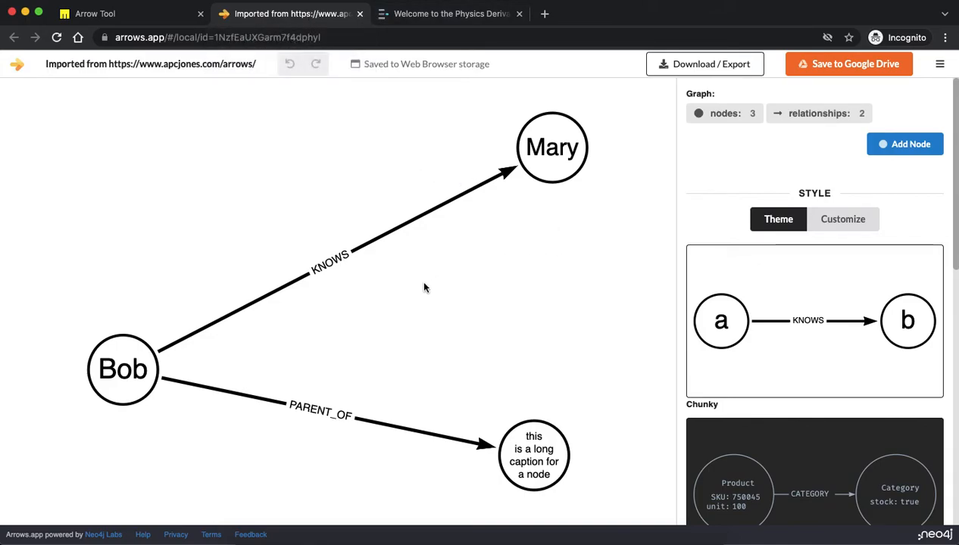
left_click(552, 150)
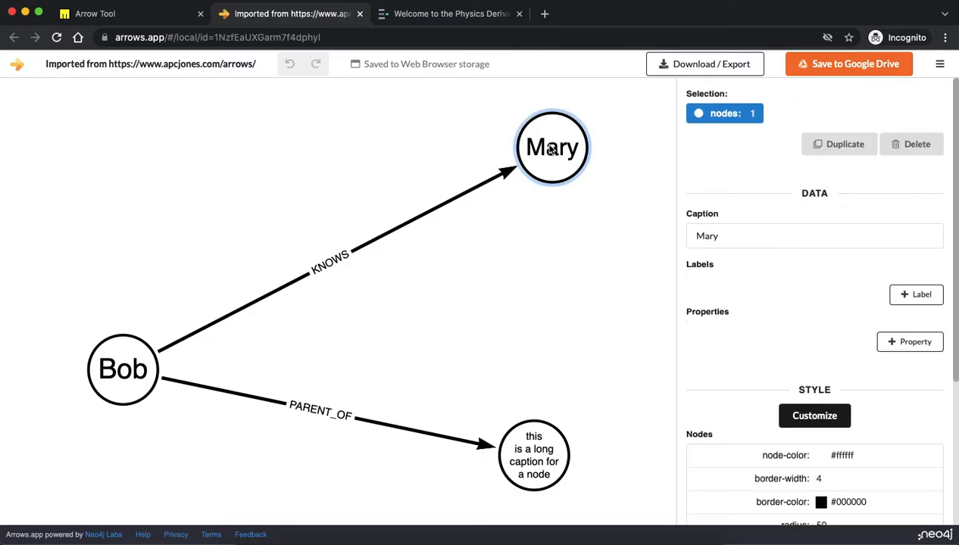
key("Delete")
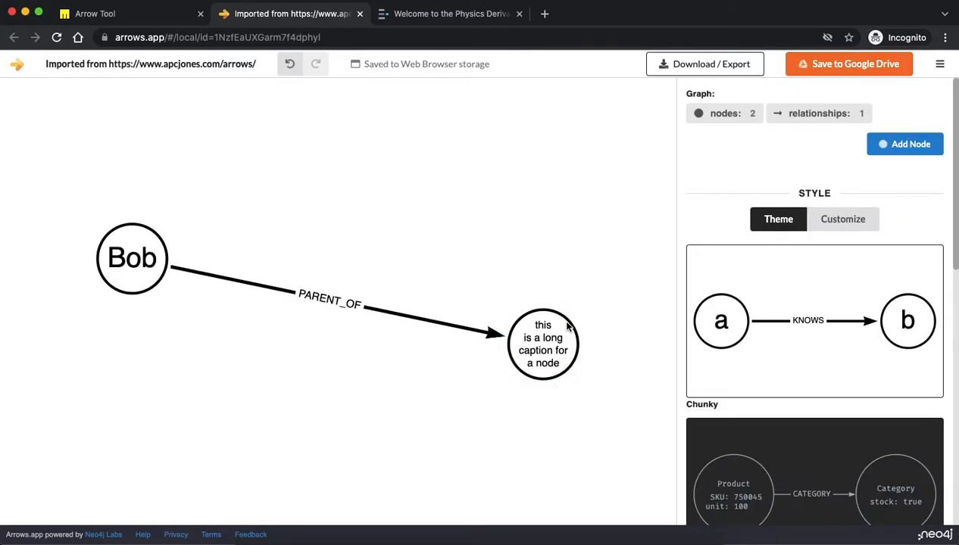
left_click(568, 326)
key("Delete")
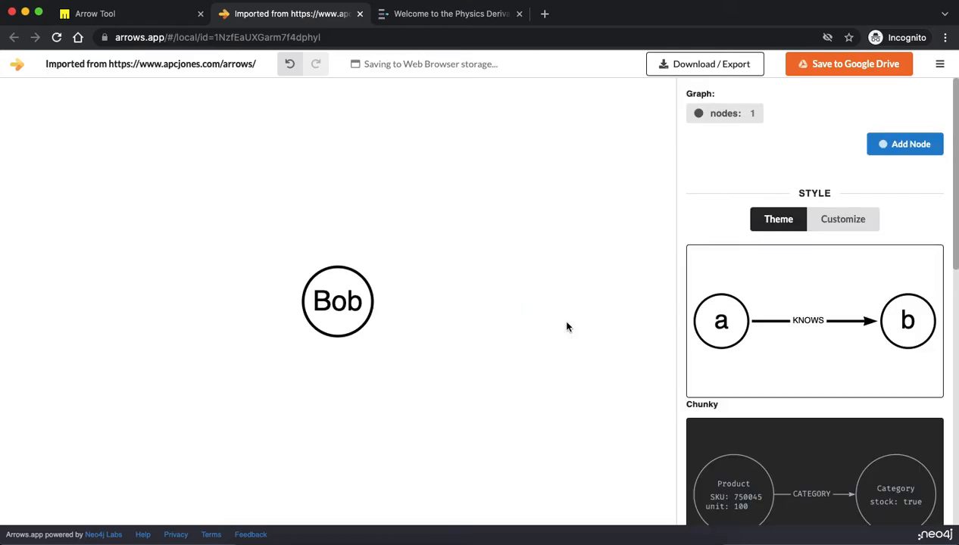
left_click(334, 286)
key("Delete")
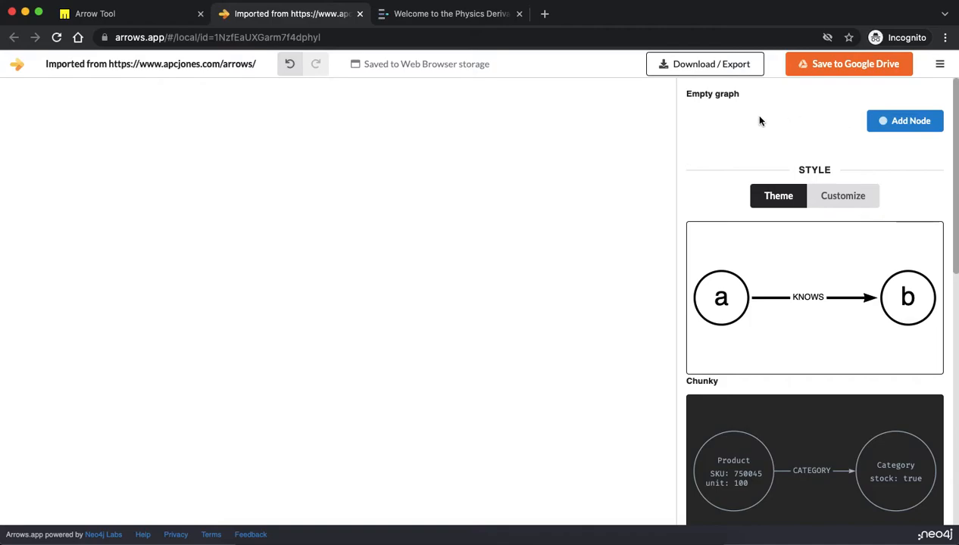
Step: Add a node to the empty graph and caption it "T = 1/f"
left_click(940, 64)
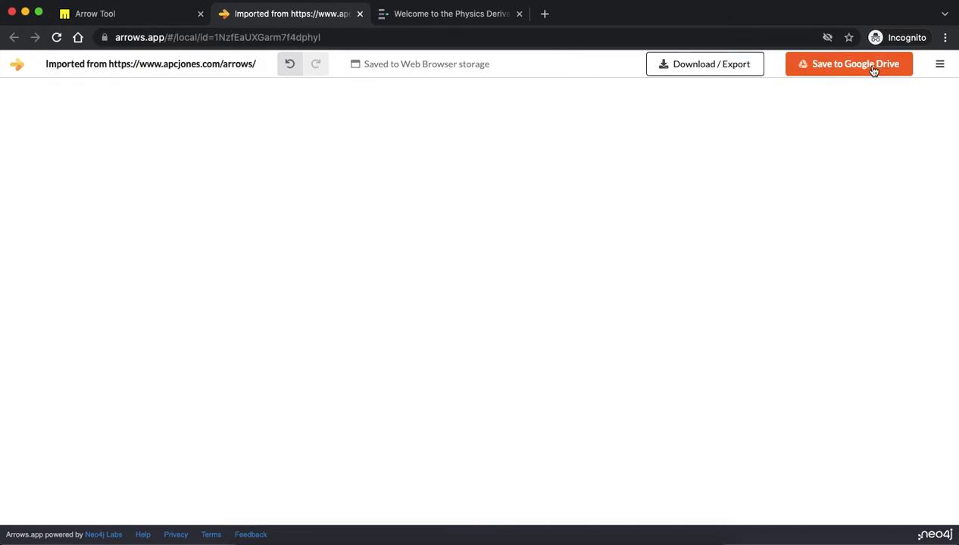
left_click(939, 63)
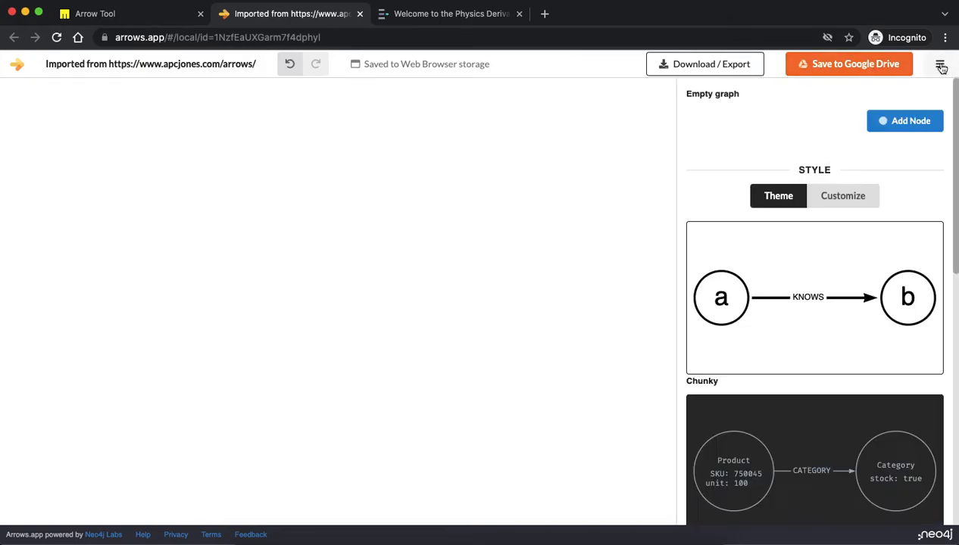
left_click(900, 123)
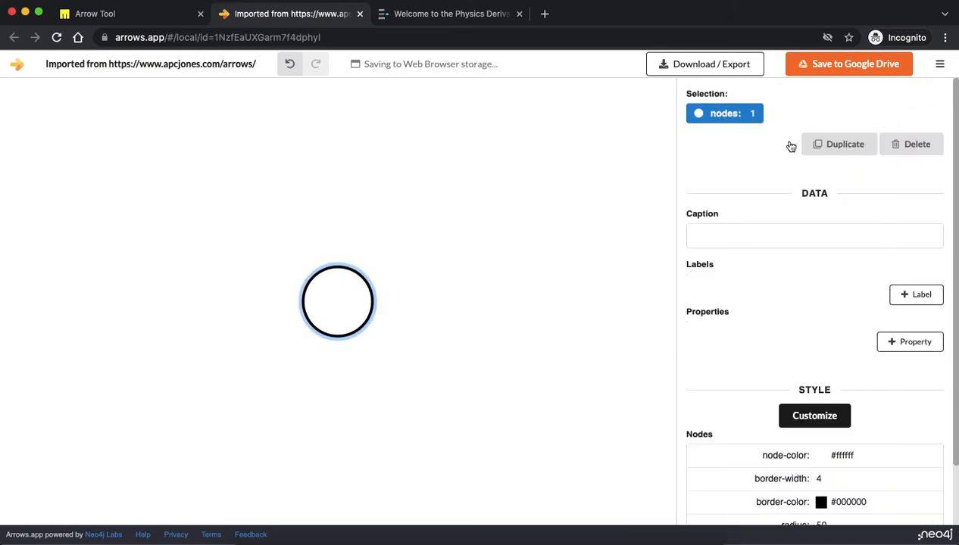
double_click(340, 304)
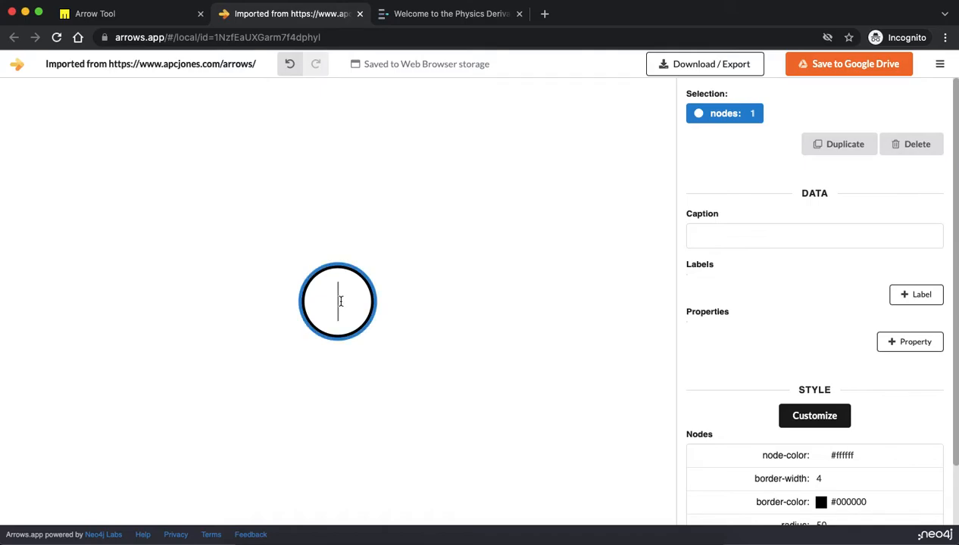
type("T =")
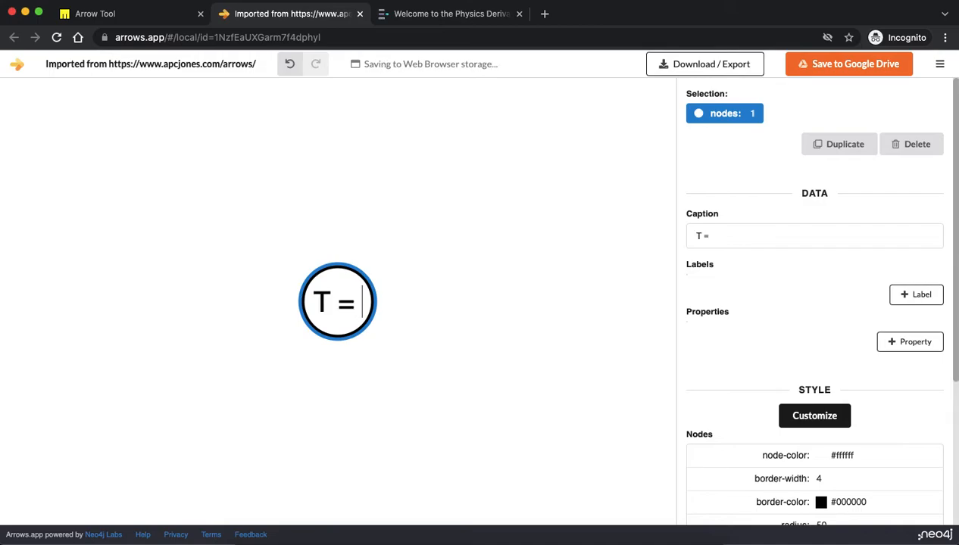
type(" 1/f")
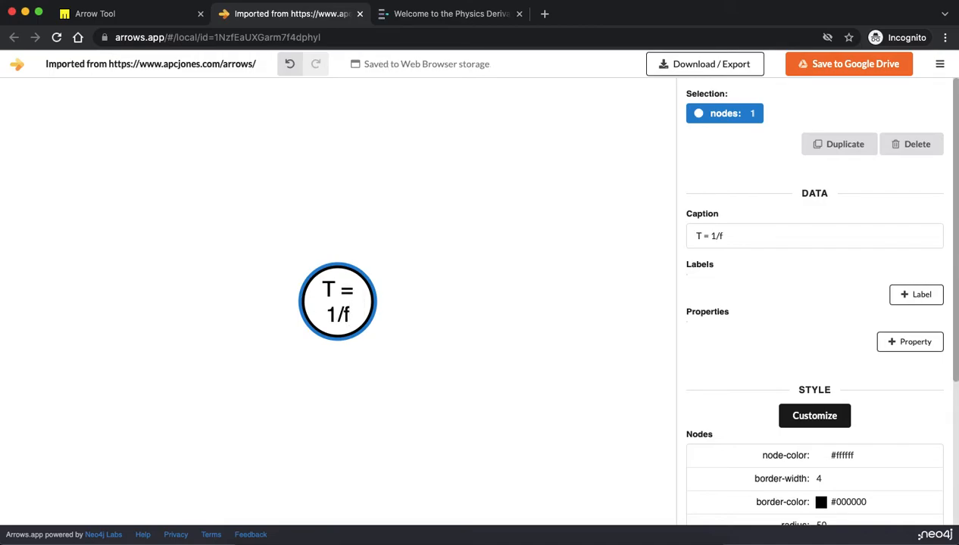
left_click(421, 305)
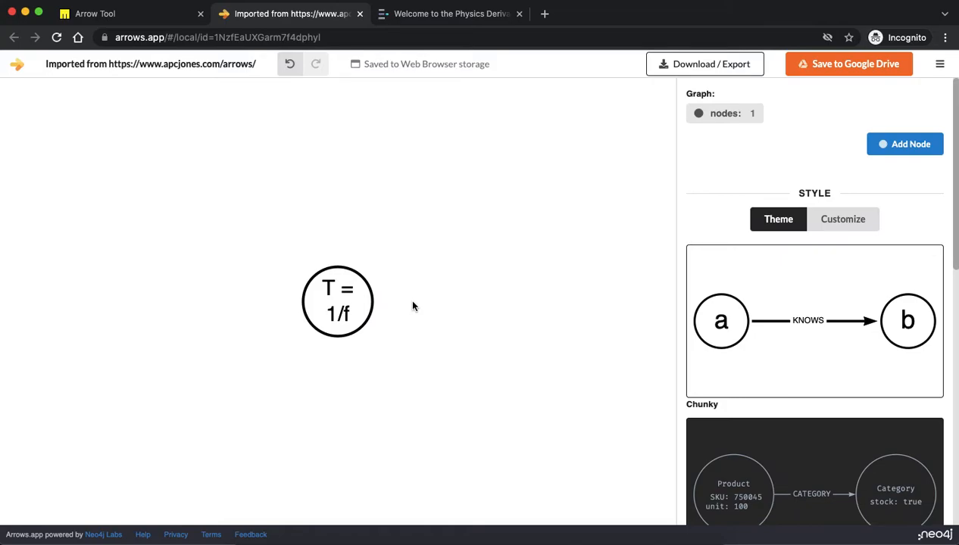
Step: Draw an arrow from the "T = 1/f" node to a new node captioned "multBoth SidesBy", and shift both nodes up and to the left
mouse_move(364, 320)
left_click_drag(364, 320, 458, 379)
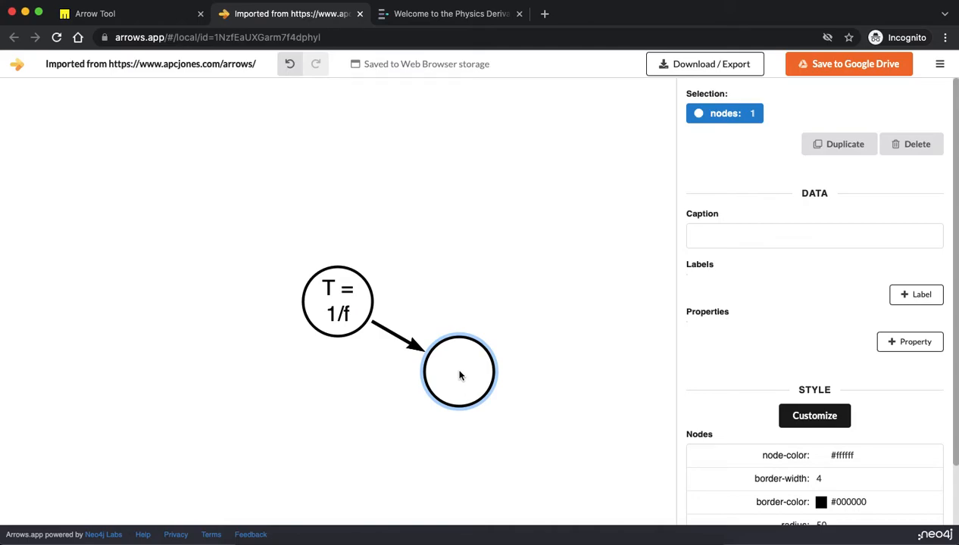
double_click(459, 374)
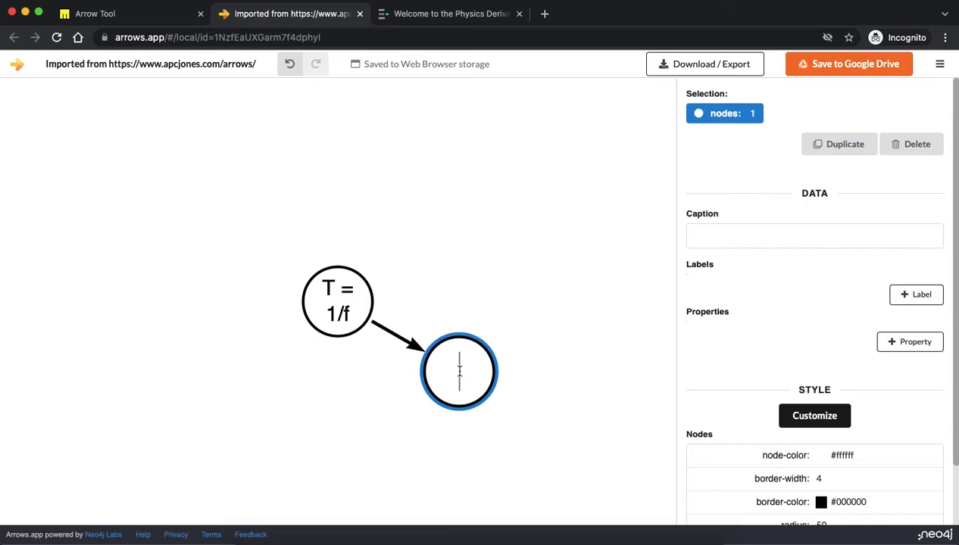
type("multBoth Sides")
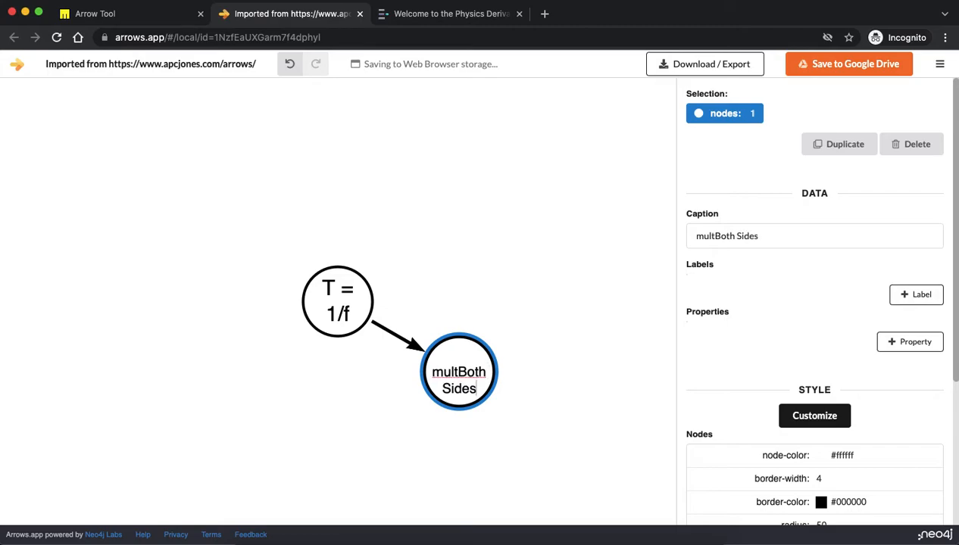
type("By")
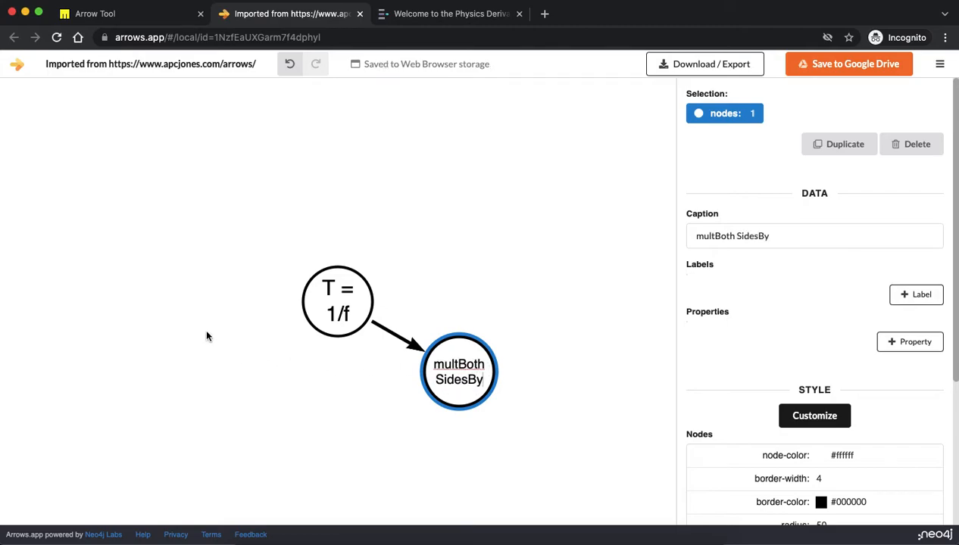
left_click_drag(333, 297, 186, 221)
left_click_drag(448, 358, 283, 316)
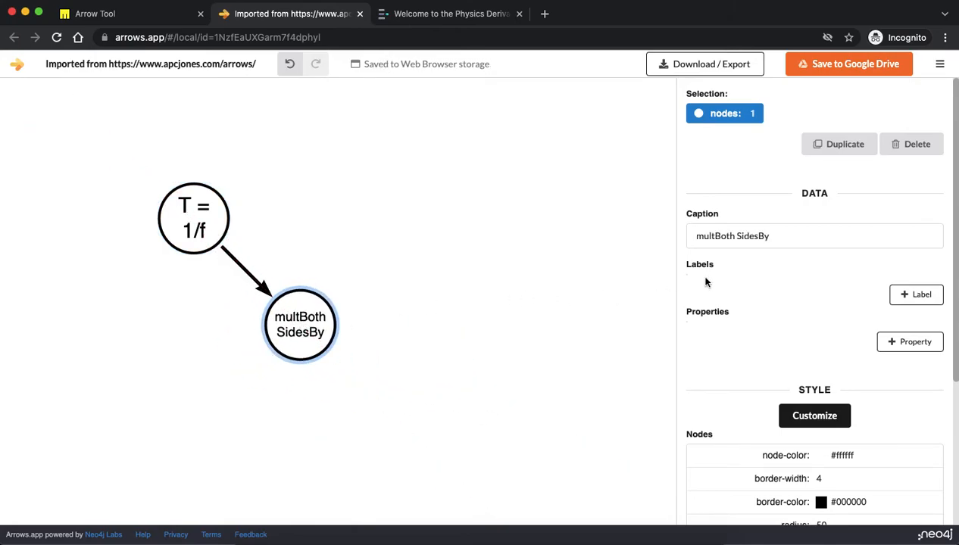
Step: Draw an arrow from the "multBoth SidesBy" node to a new node captioned "T f=1"
left_click_drag(338, 329, 447, 372)
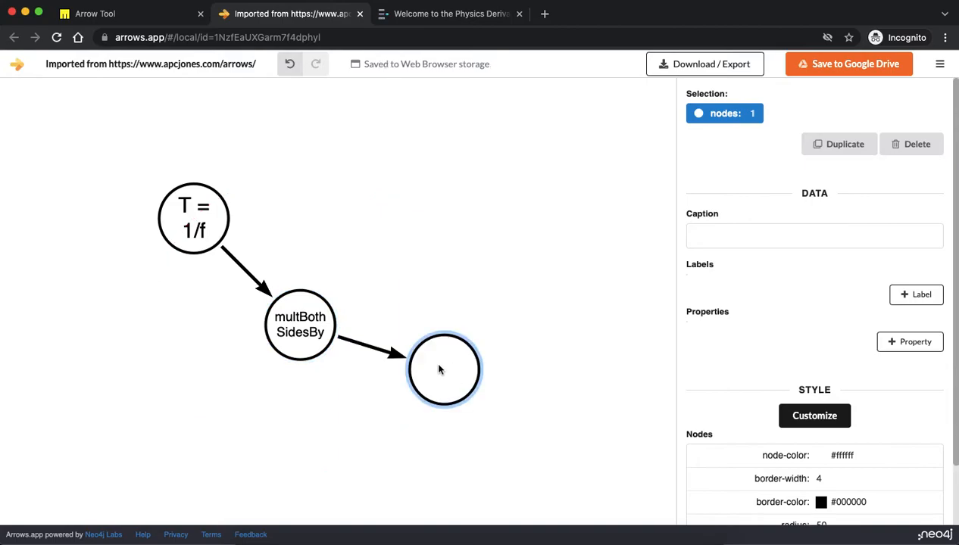
double_click(444, 374)
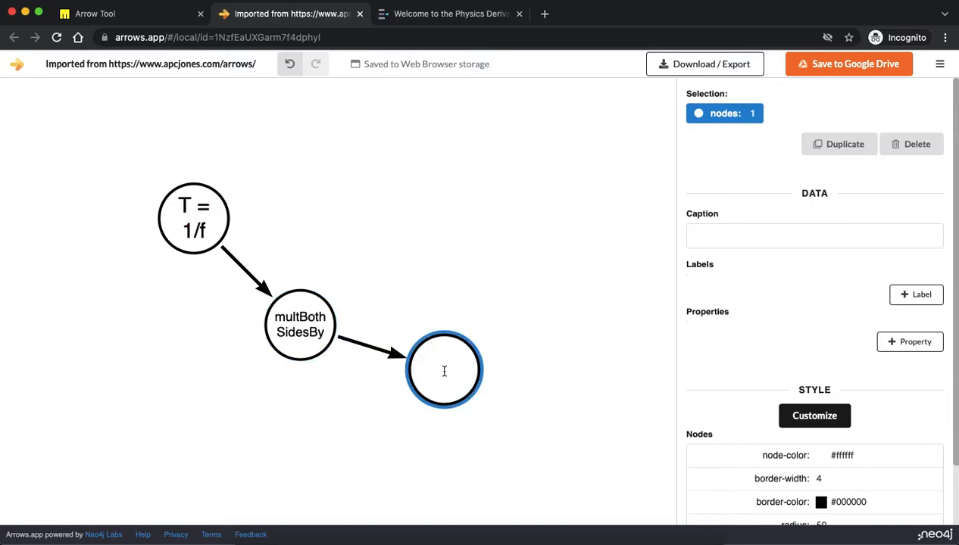
type("T f=1")
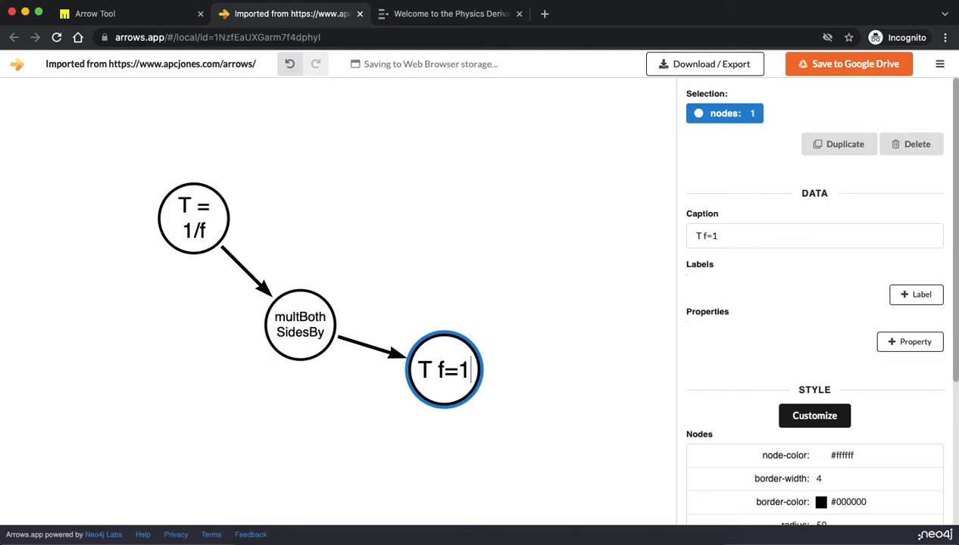
left_click(347, 236)
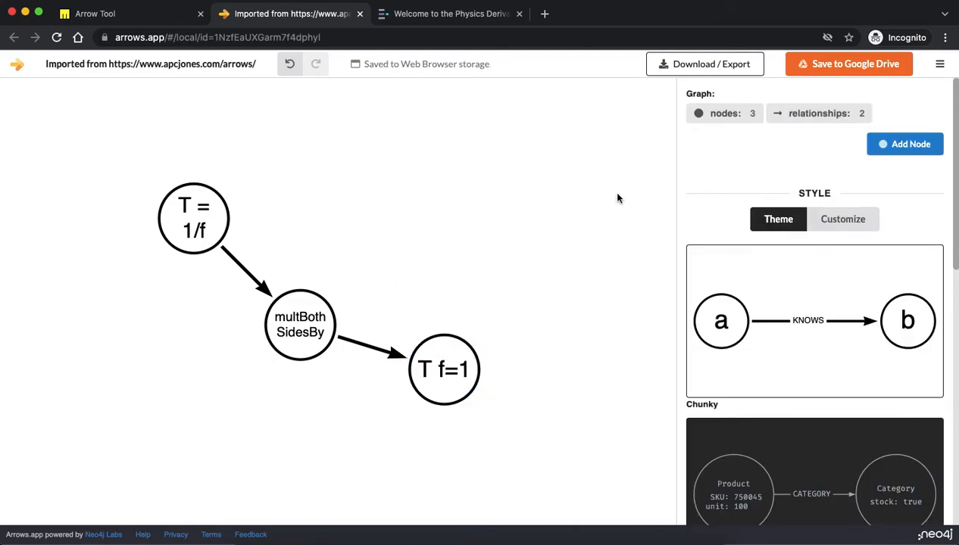
Step: Add a node captioned "f" with an arrow into "multBoth SidesBy", and spread the "T = 1/f" and "f" nodes farther apart
left_click(904, 144)
left_click_drag(214, 430, 386, 139)
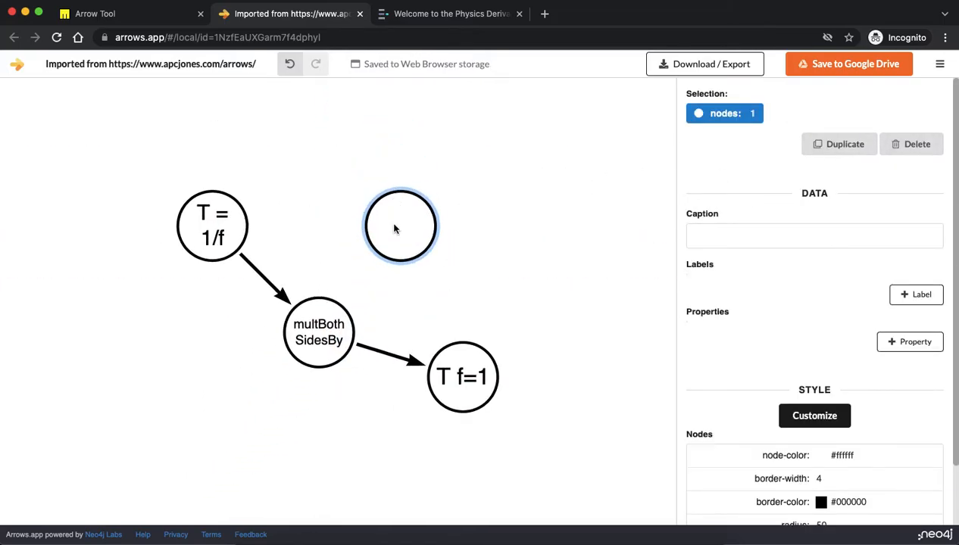
double_click(395, 238)
type("f")
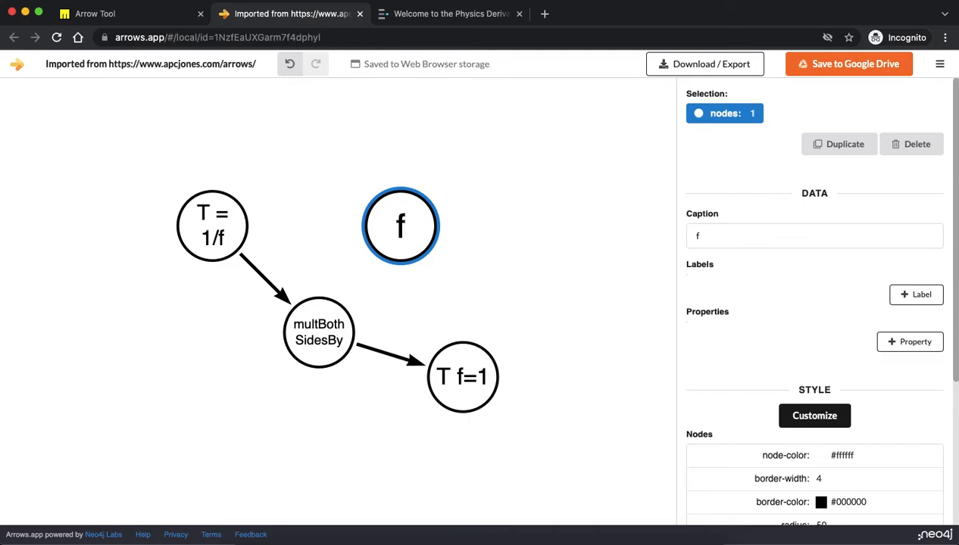
left_click_drag(379, 256, 340, 324)
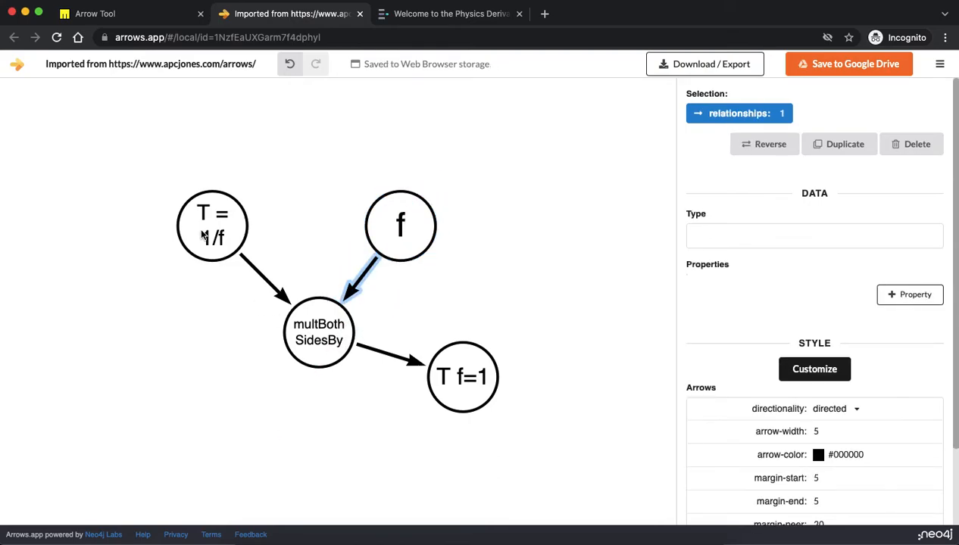
left_click_drag(209, 231, 187, 254)
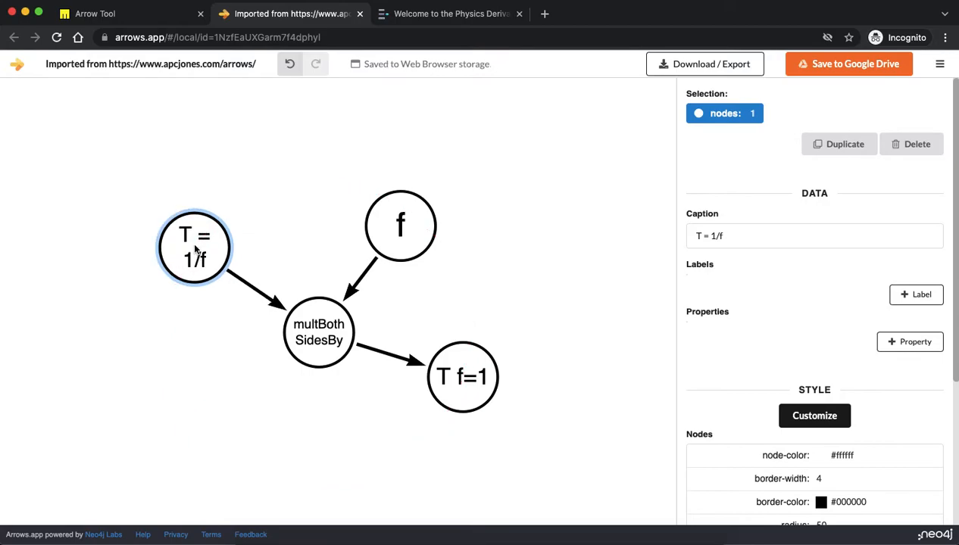
left_click_drag(373, 250, 366, 226)
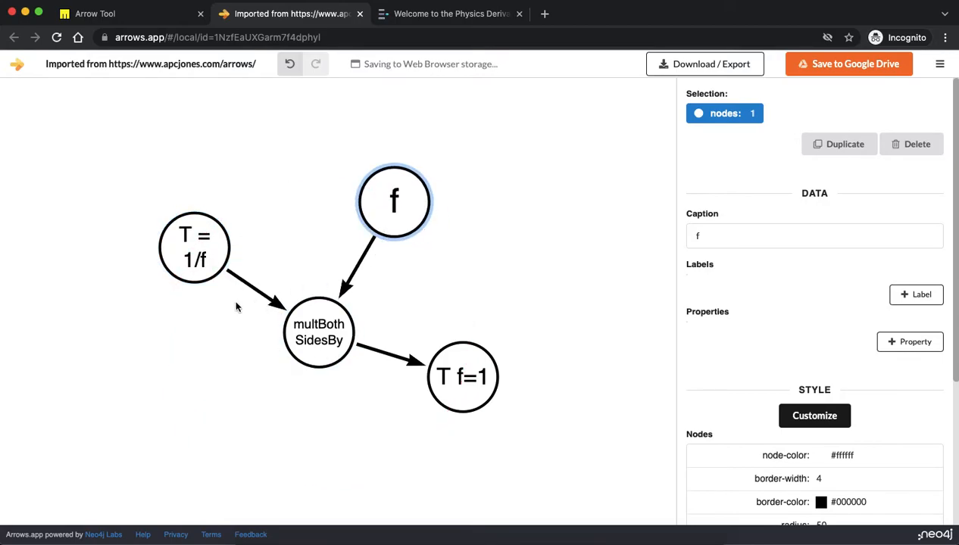
Step: Set the relationship types to "expr" from "T = 1/f", "feed" from "f", and "expr" into "T f=1"
left_click(253, 289)
left_click(689, 237)
type("expr")
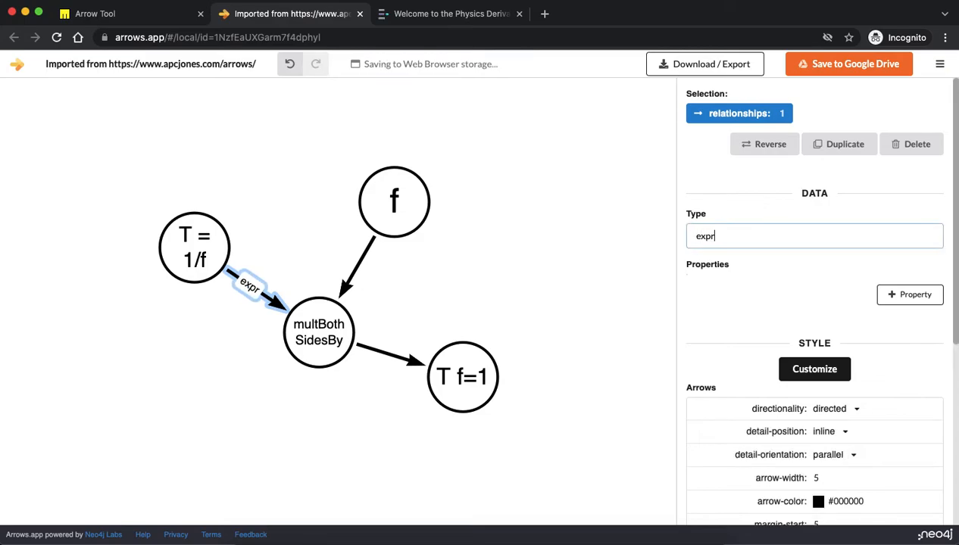
left_click(371, 251)
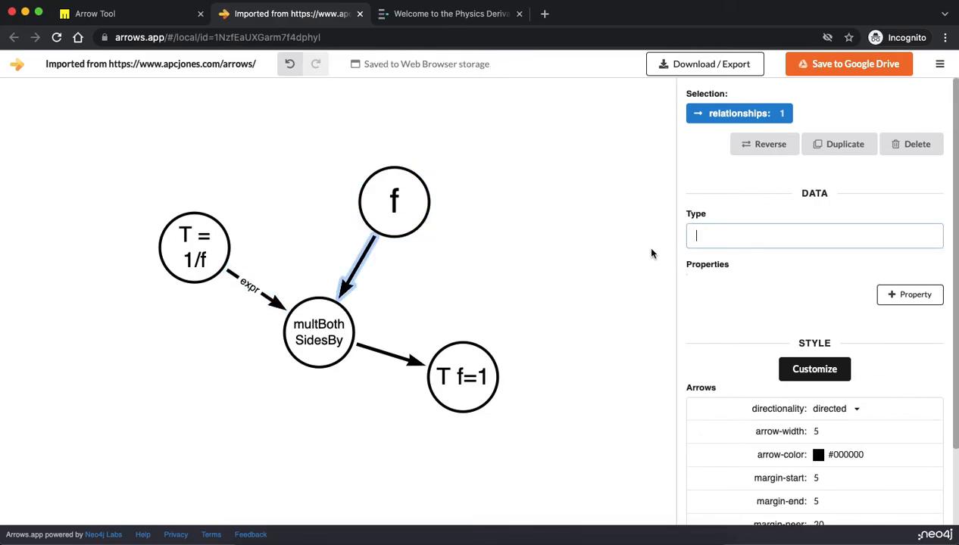
type("feed")
left_click(391, 353)
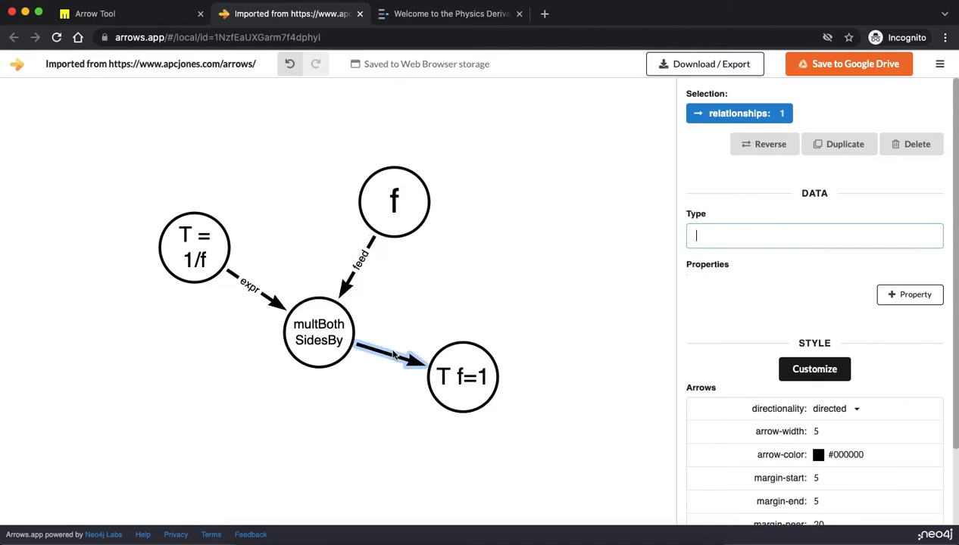
type("expr")
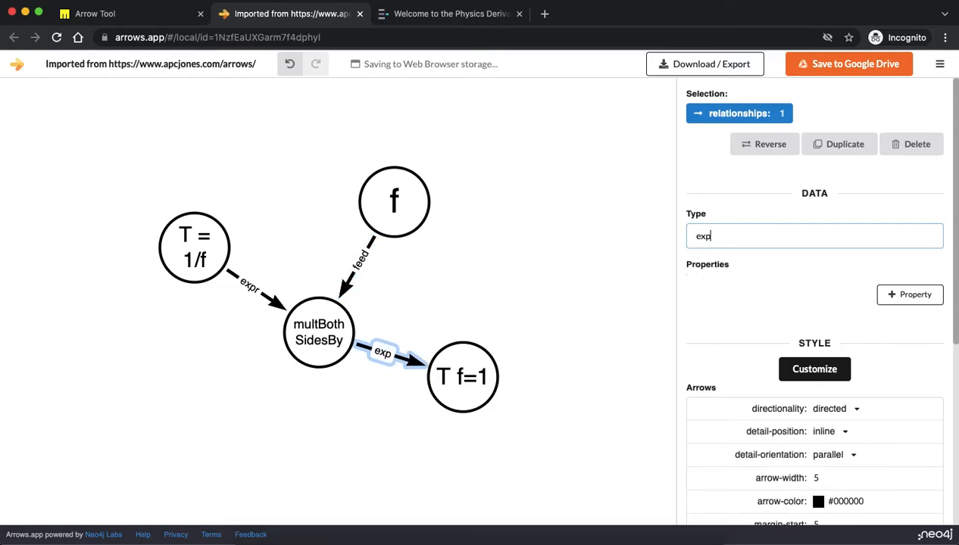
Step: Add a property named "sequence_index" to the "multBoth SidesBy" node
left_click(308, 358)
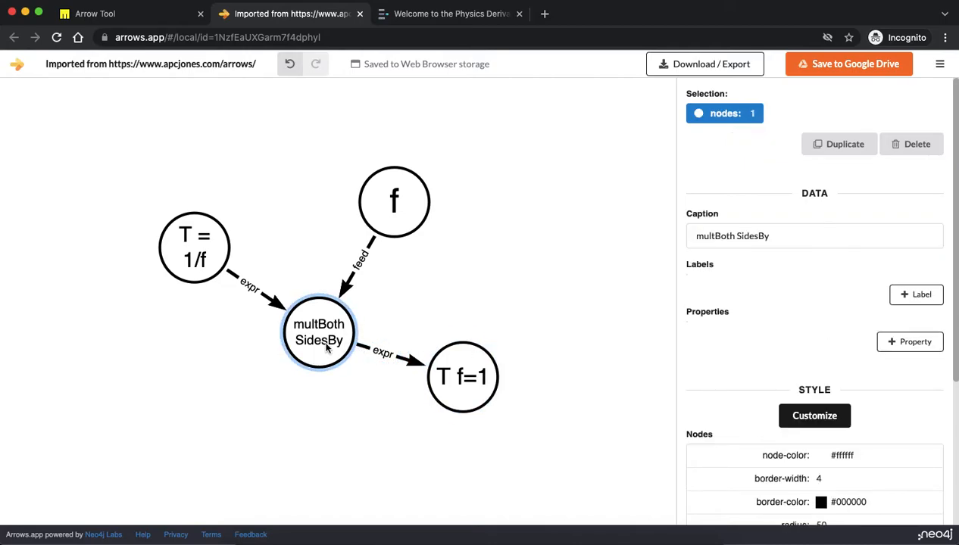
left_click(914, 344)
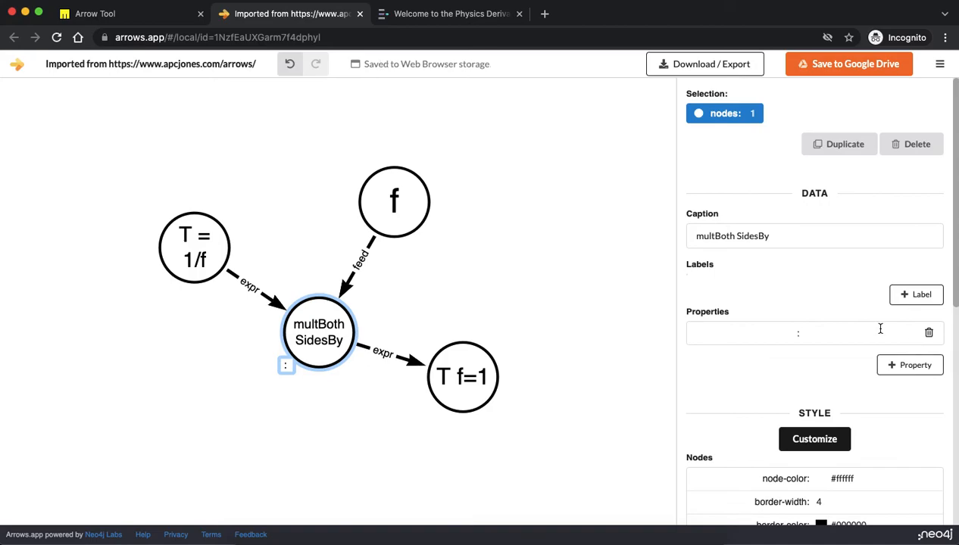
type("sequence_index")
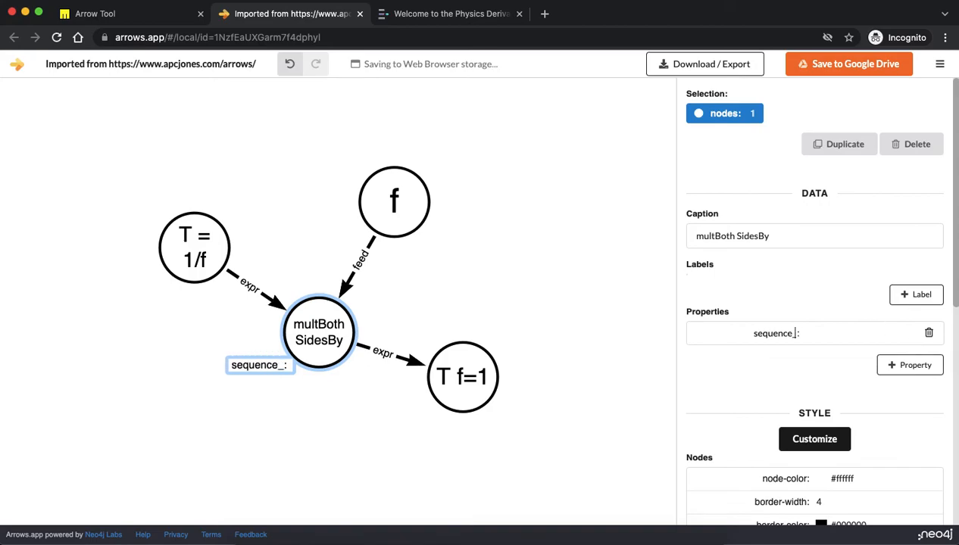